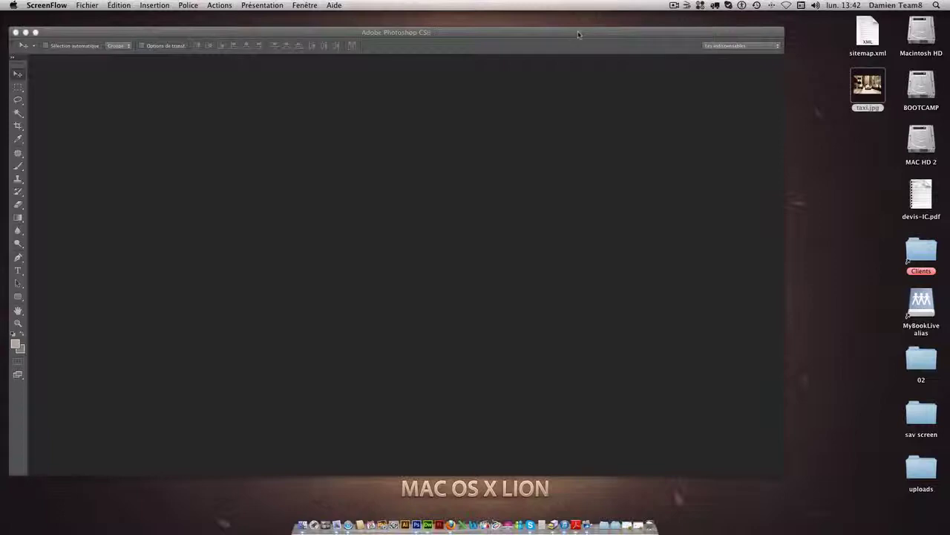
Open taxi.jpg from the desktop in Photoshop and copy the entire image
drag(868, 88, 374, 166)
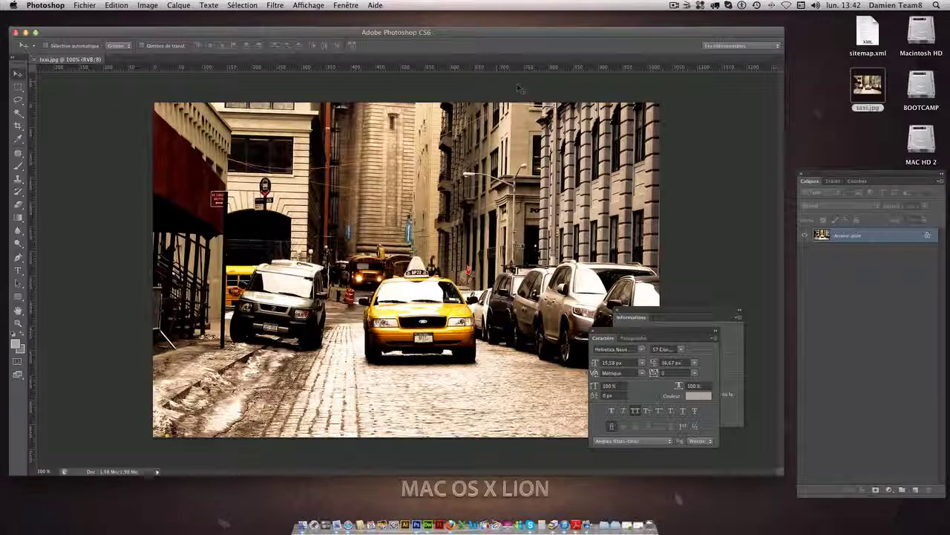
mouse_move(305, 32)
mouse_down()
mouse_move(333, 34)
mouse_move(313, 33)
mouse_up()
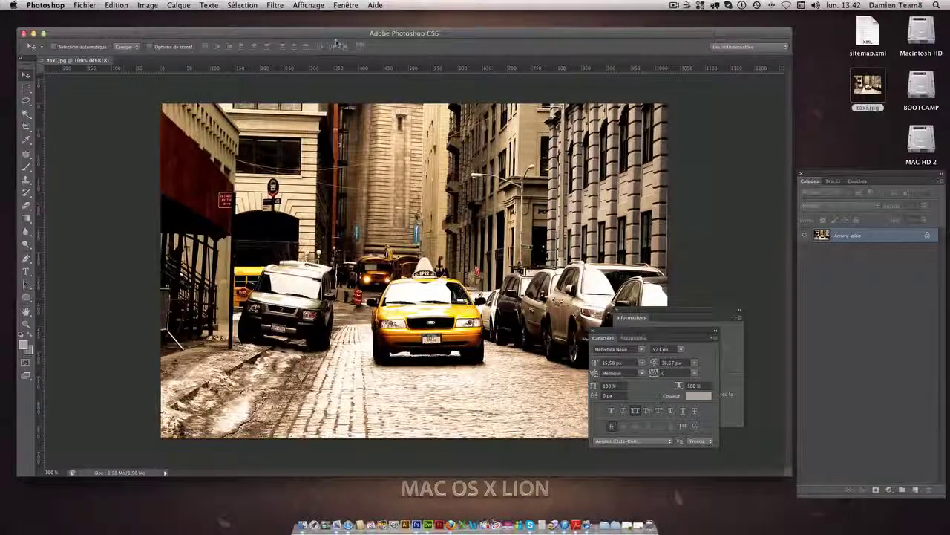
key(super+a)
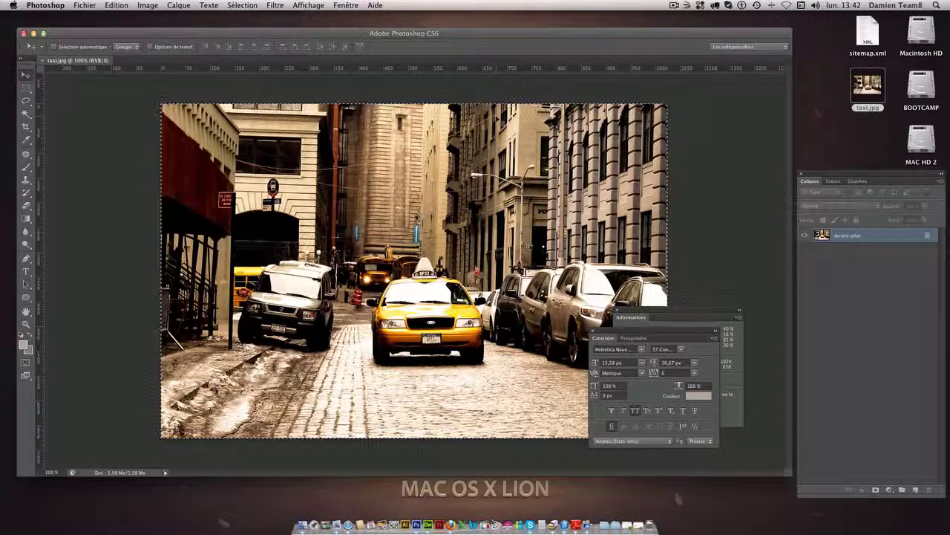
Create a new 1024 × 676 pixel document from the clipboard preset and paste the copied photo into it
key(super+n)
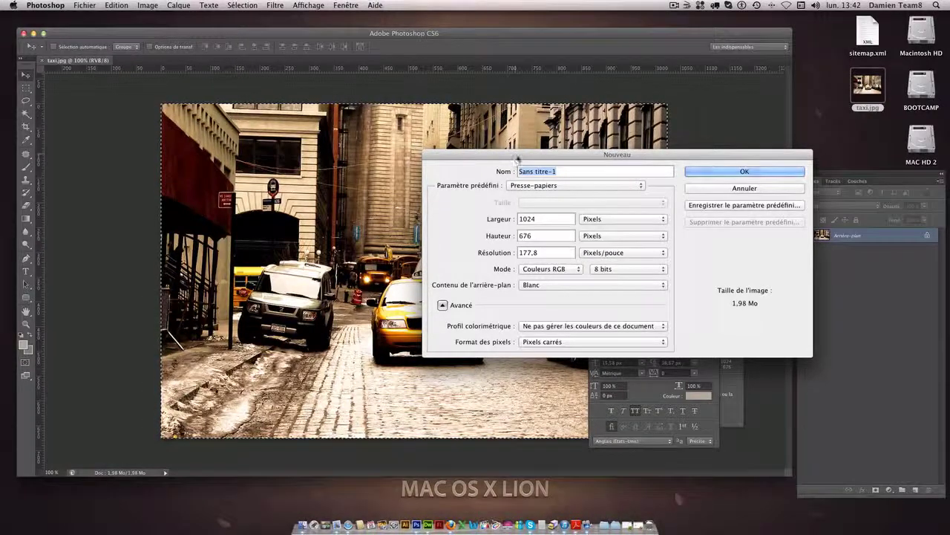
drag(517, 156, 448, 126)
drag(479, 188, 451, 187)
double_click(456, 188)
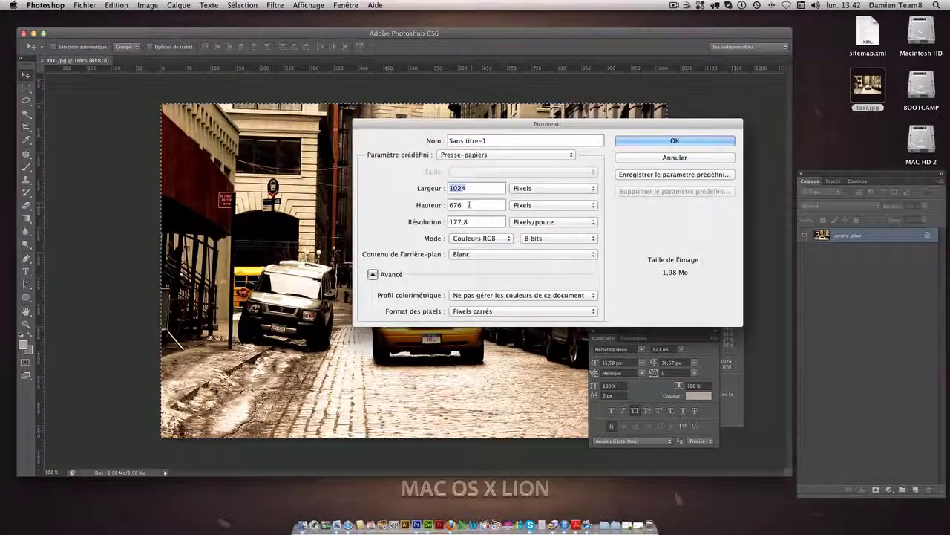
key(Tab)
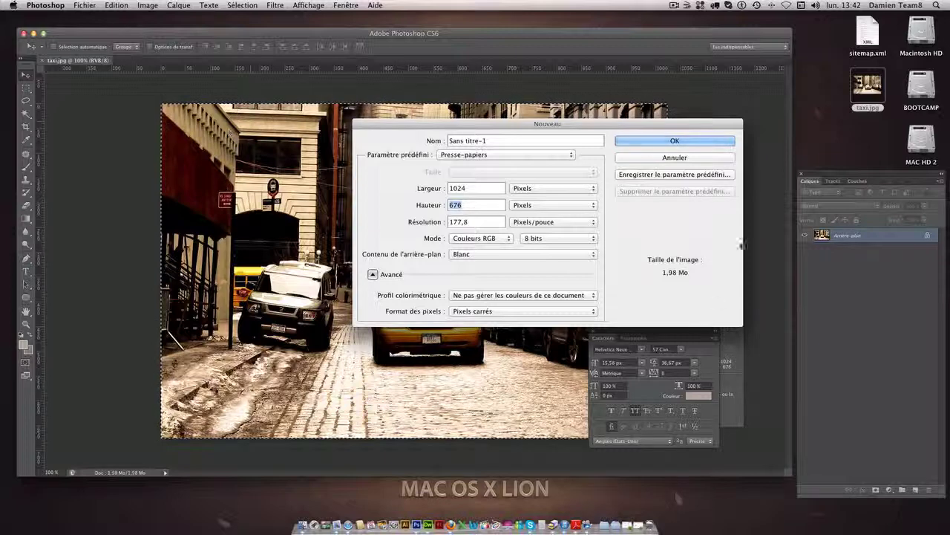
click(644, 142)
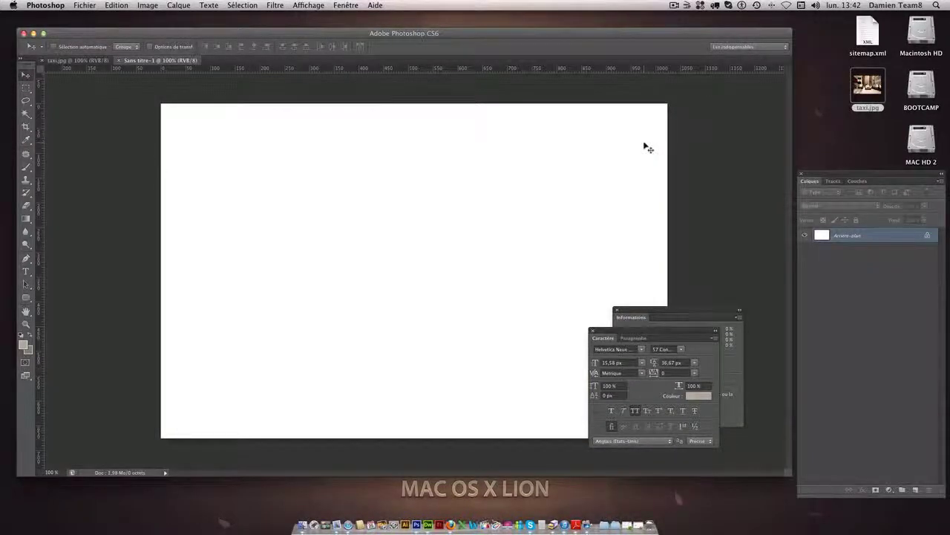
key(super+v)
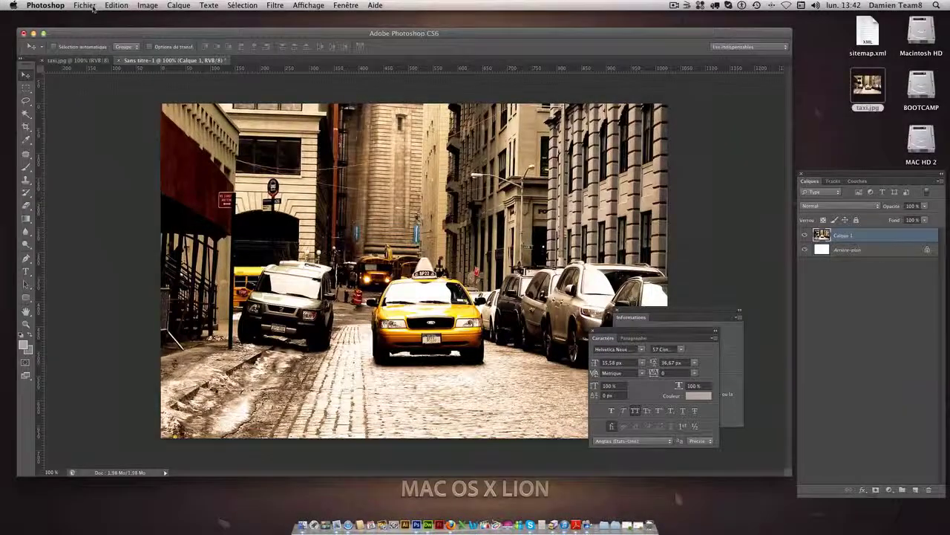
Convert the new document to grayscale mode, flattening its layers
click(84, 5)
mouse_move(171, 20)
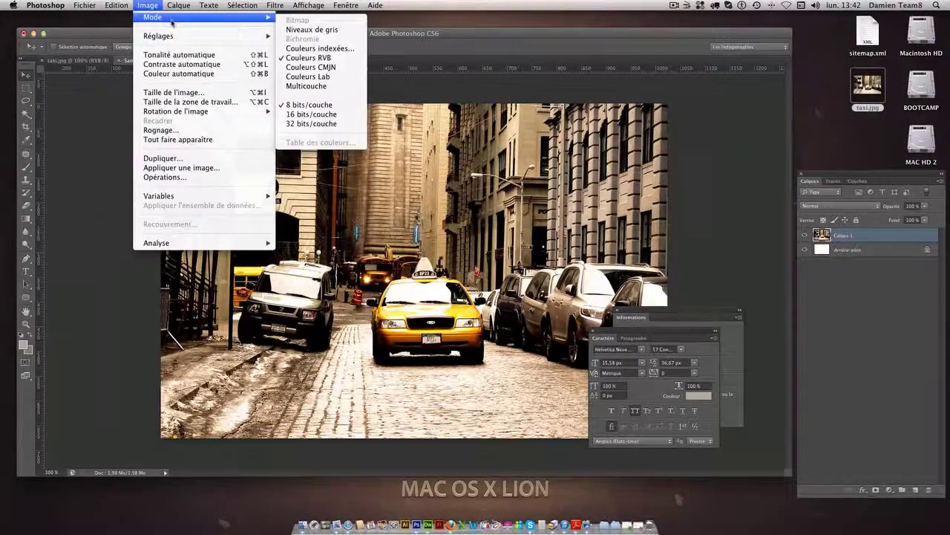
click(335, 30)
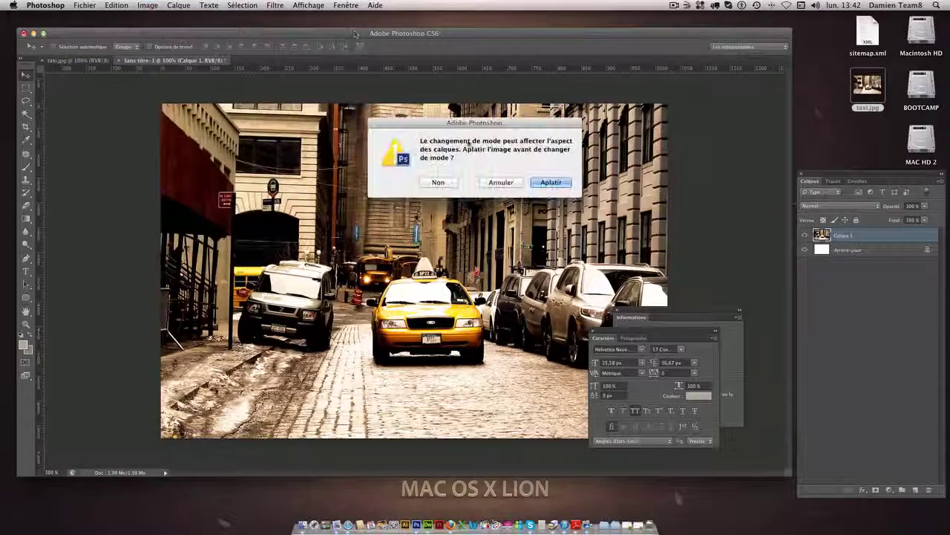
click(551, 183)
click(541, 204)
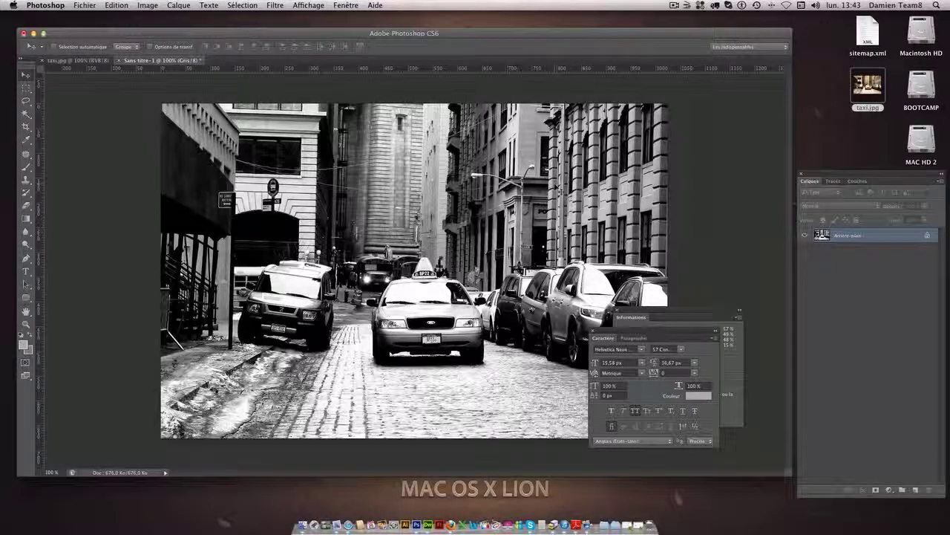
Copy the whole grayscale image and paste it as a new layer above the colour photo in taxi.jpg
key(super+a)
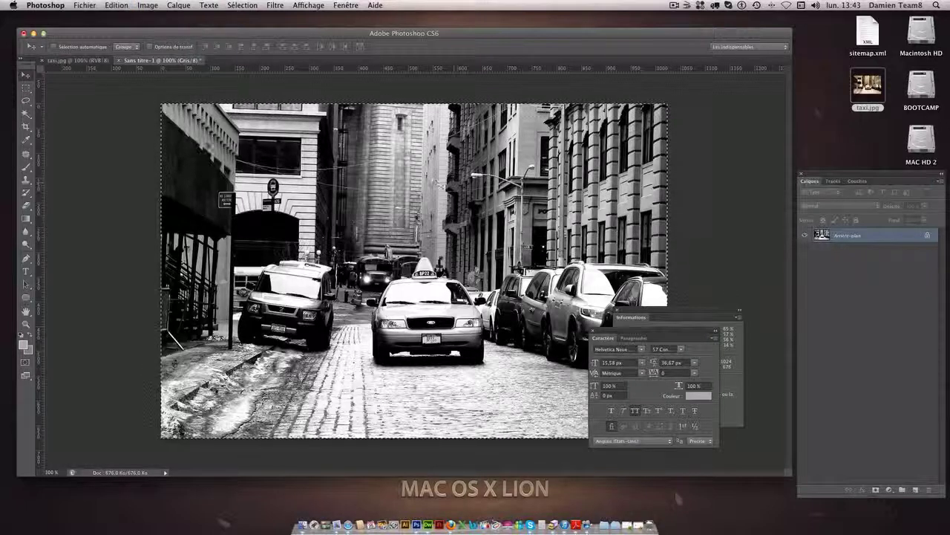
click(104, 60)
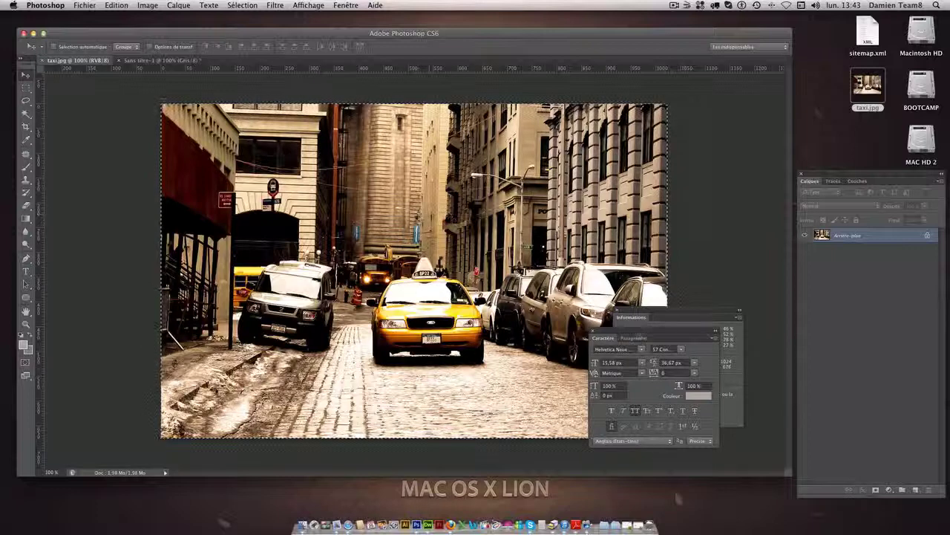
drag(643, 337, 795, 401)
drag(673, 313, 744, 301)
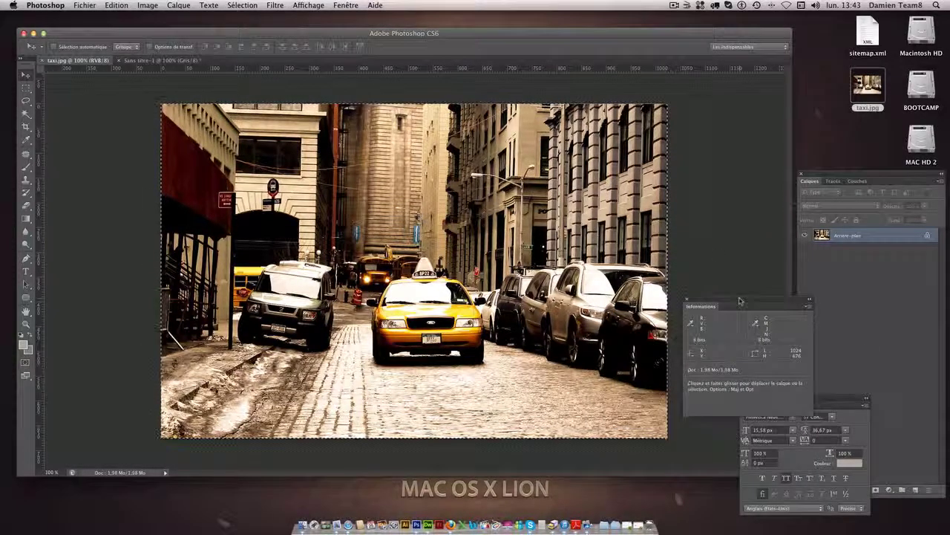
key(super+v)
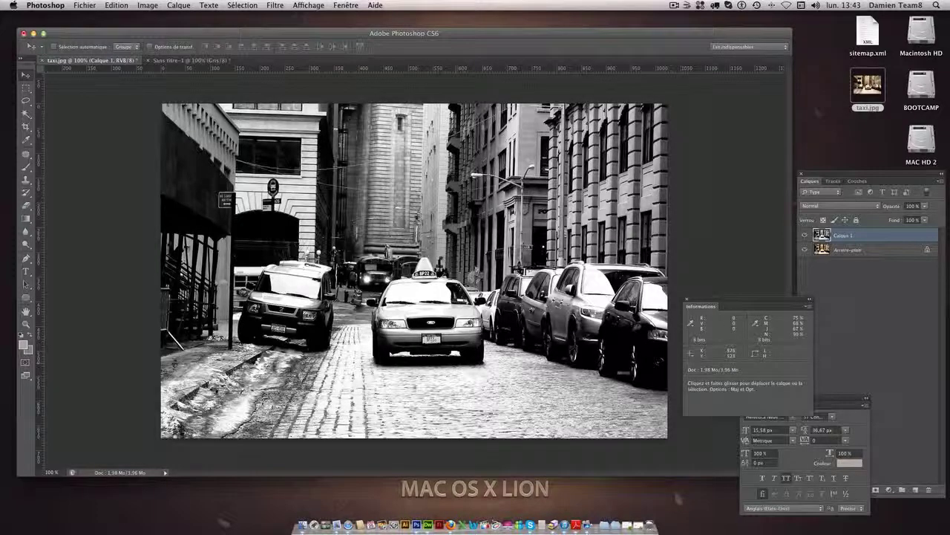
Toggle the grayscale layer's visibility to compare it with the colour photo, and add a layer mask to it
click(805, 236)
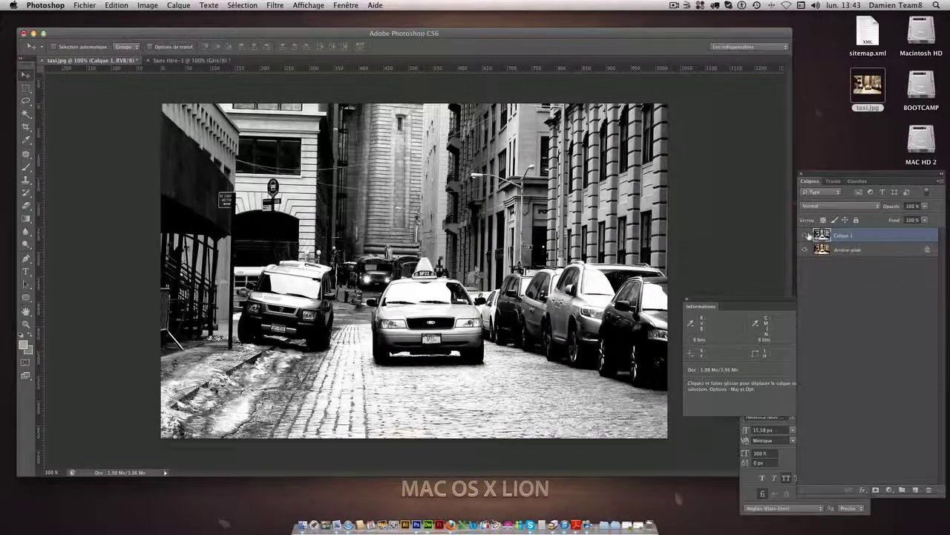
click(805, 236)
drag(841, 176, 836, 170)
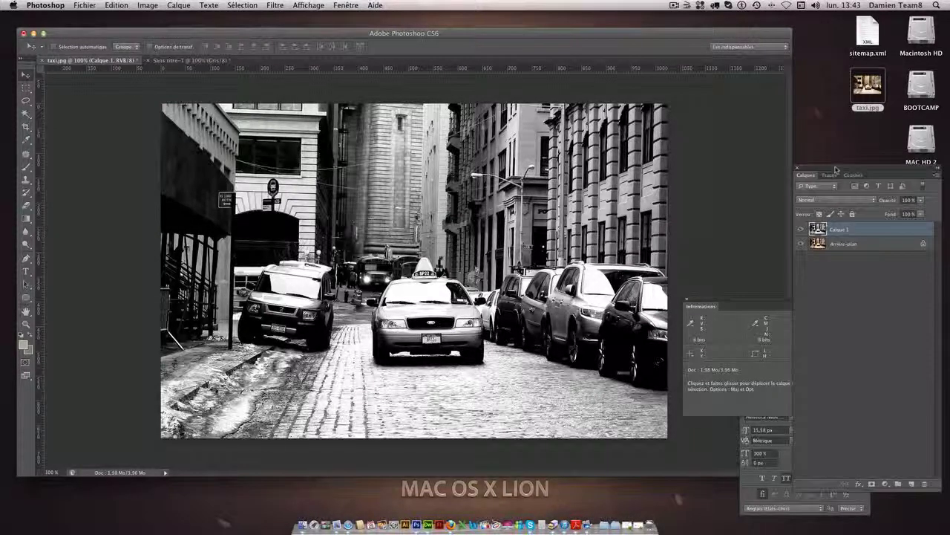
click(871, 484)
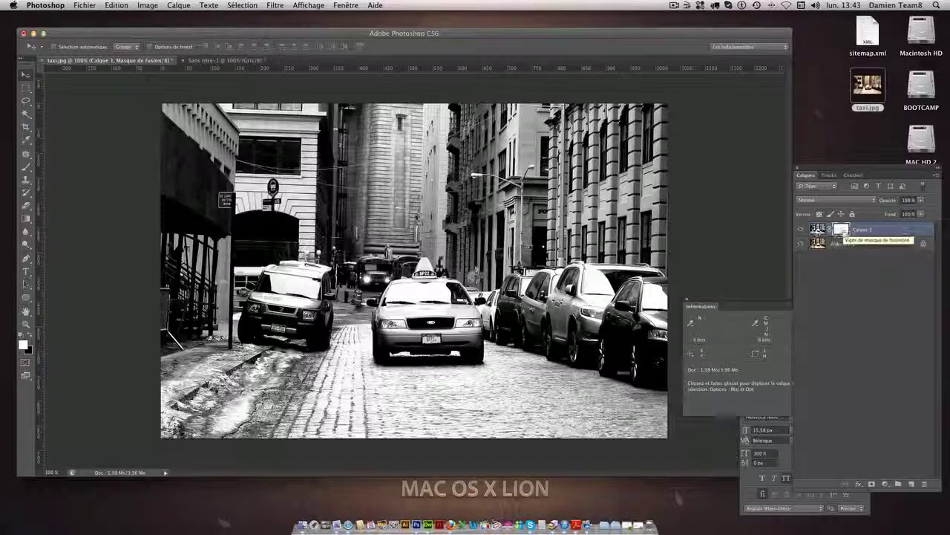
Make the grayscale layer's mask active and set the foreground colour to black (000000)
click(821, 230)
click(841, 231)
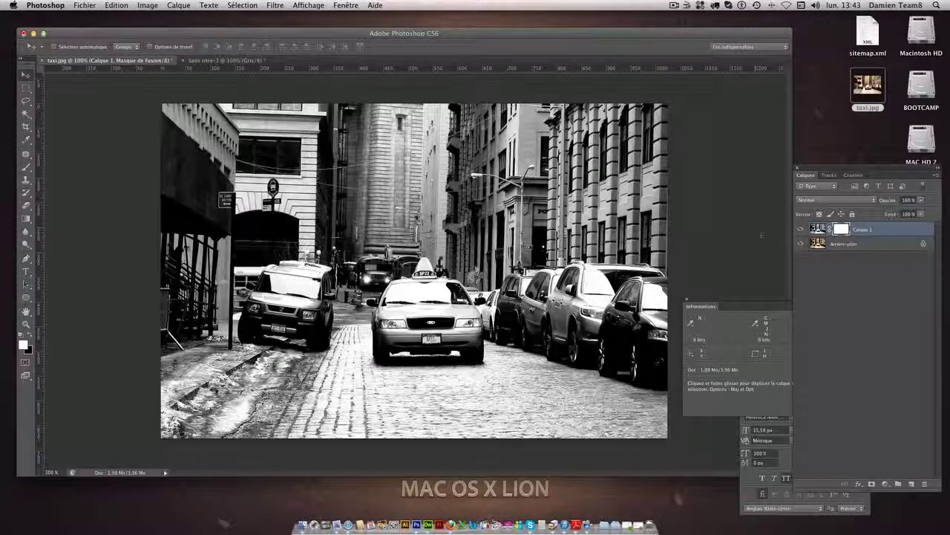
click(818, 229)
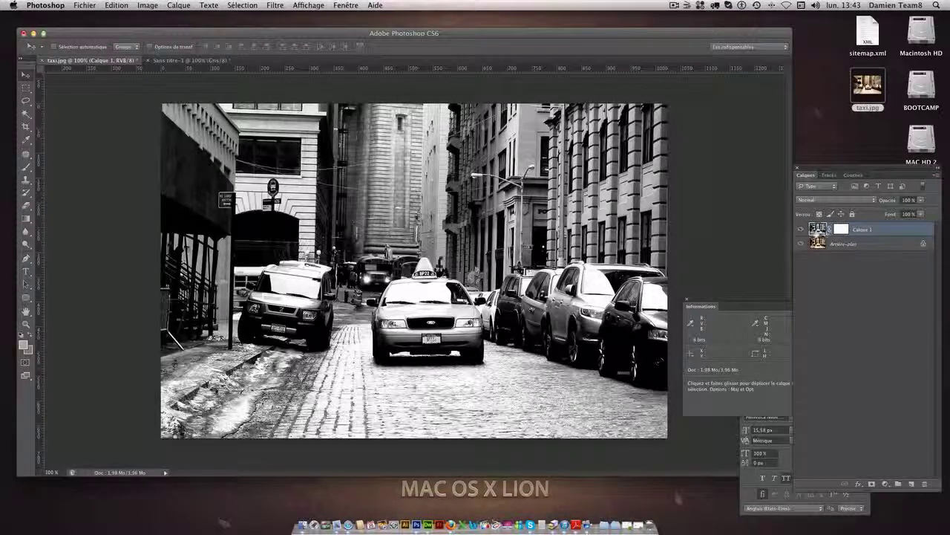
click(840, 230)
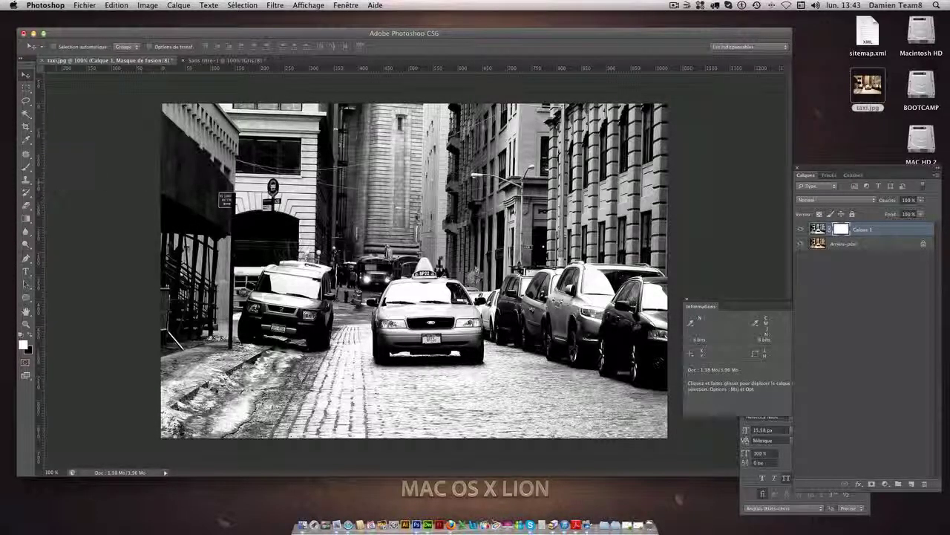
click(30, 334)
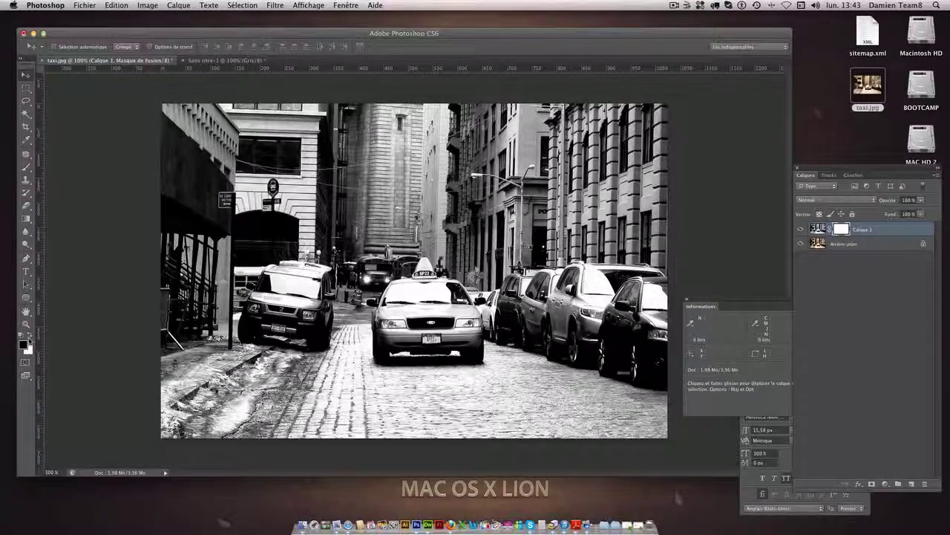
click(23, 344)
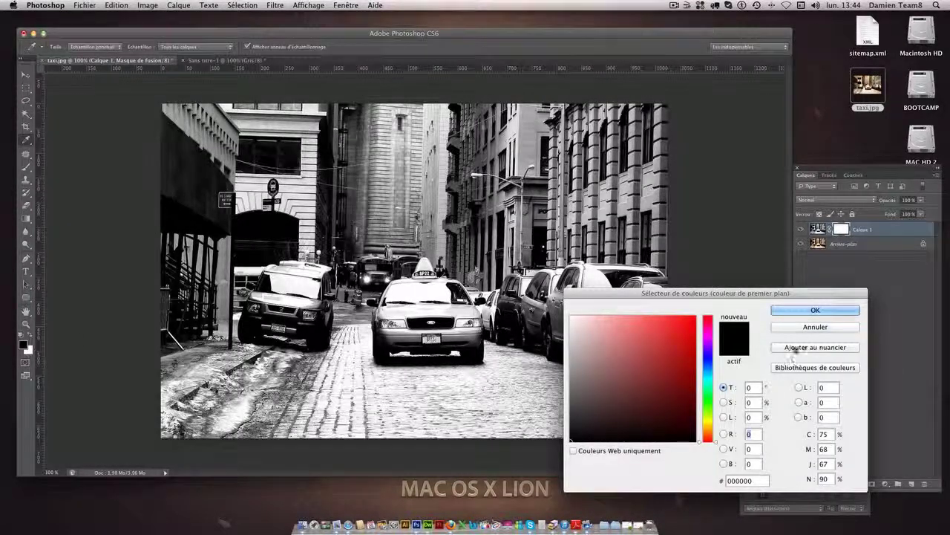
click(805, 312)
Set up the Brush tool with a size of 10 px for masking the taxi
key(b)
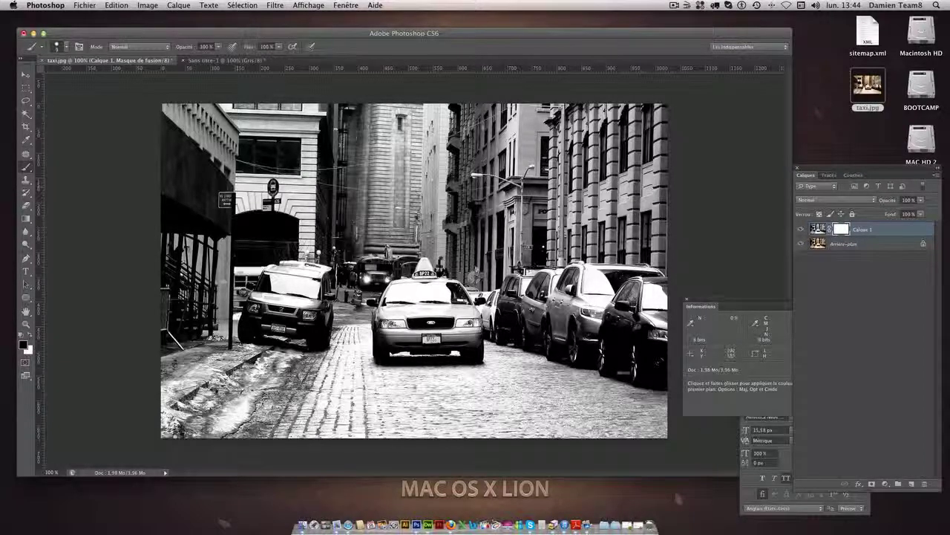
key(super+plus)
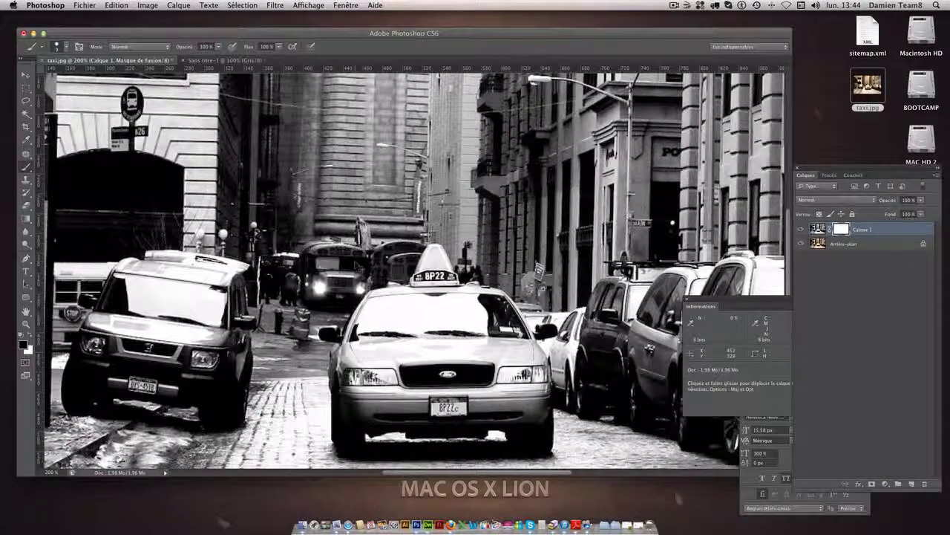
key(super+plus)
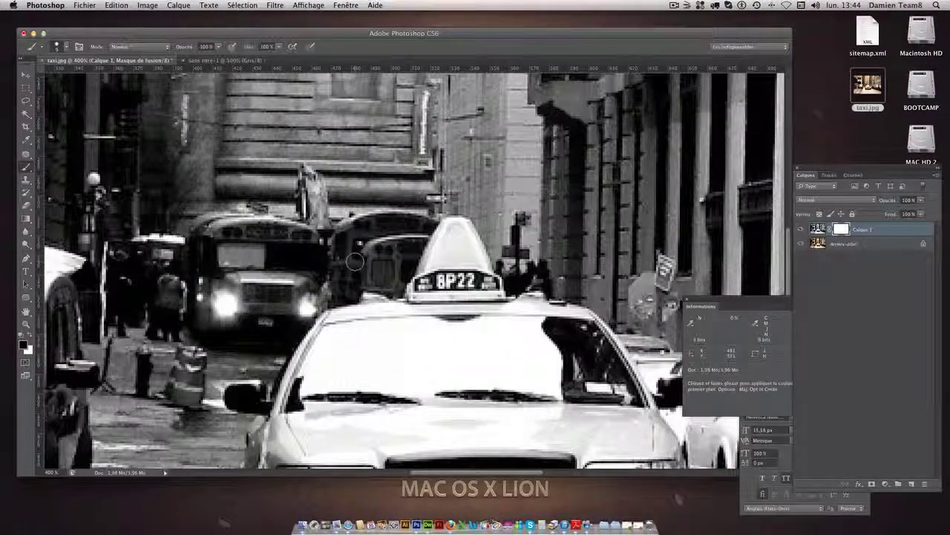
scroll(401, 267, down, 5)
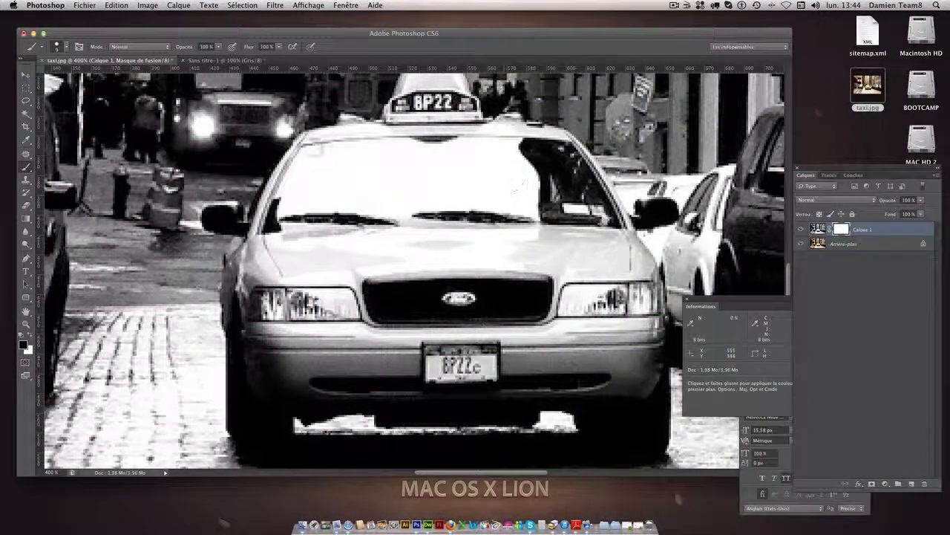
mouse_move(428, 229)
mouse_down()
mouse_move(746, 223)
mouse_move(352, 266)
mouse_move(361, 139)
mouse_up()
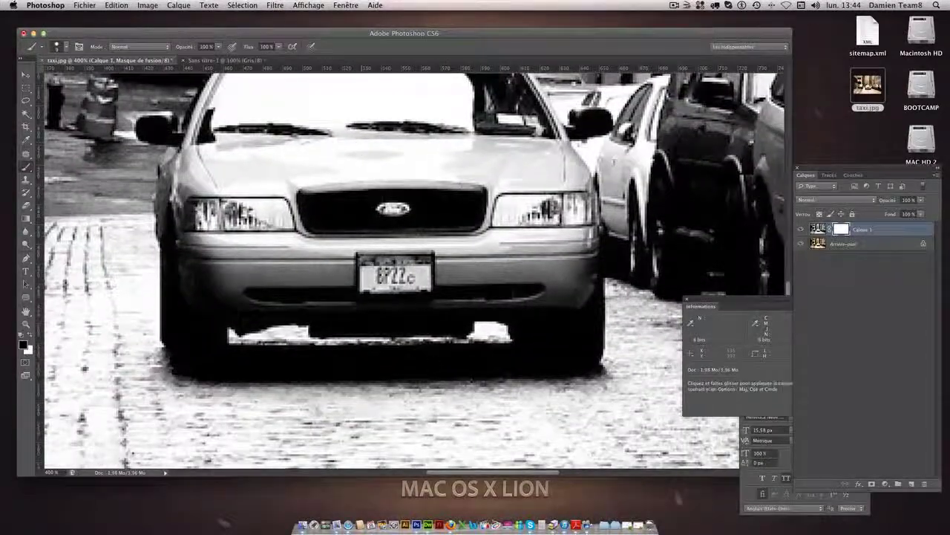
drag(473, 473, 446, 474)
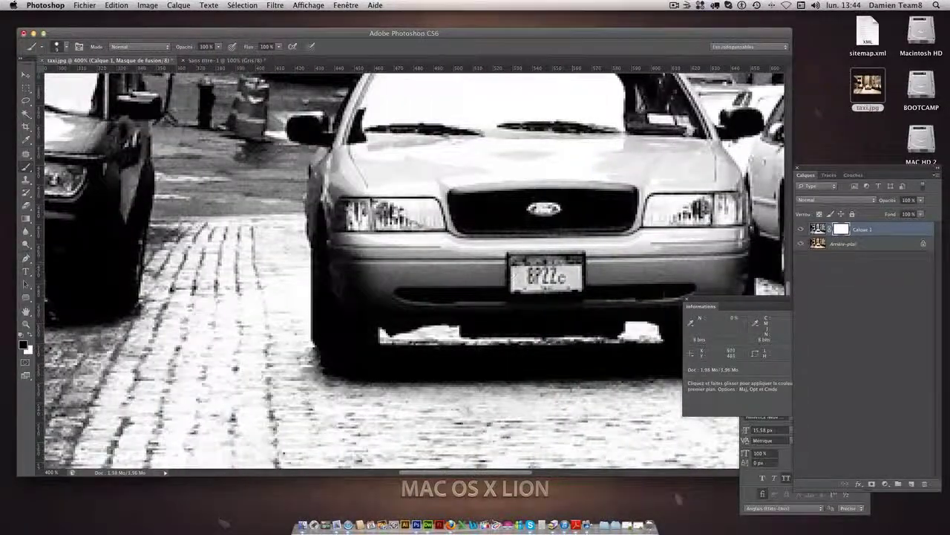
drag(284, 219, 367, 264)
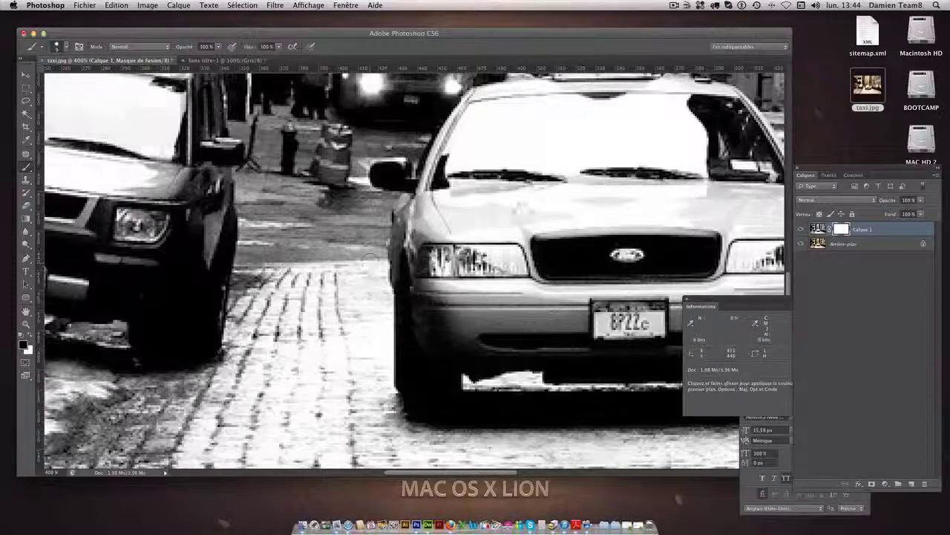
mouse_move(619, 184)
mouse_down()
mouse_move(448, 201)
mouse_move(453, 190)
mouse_move(578, 246)
mouse_move(327, 248)
mouse_move(508, 180)
mouse_move(466, 242)
mouse_move(456, 200)
mouse_move(393, 196)
mouse_up()
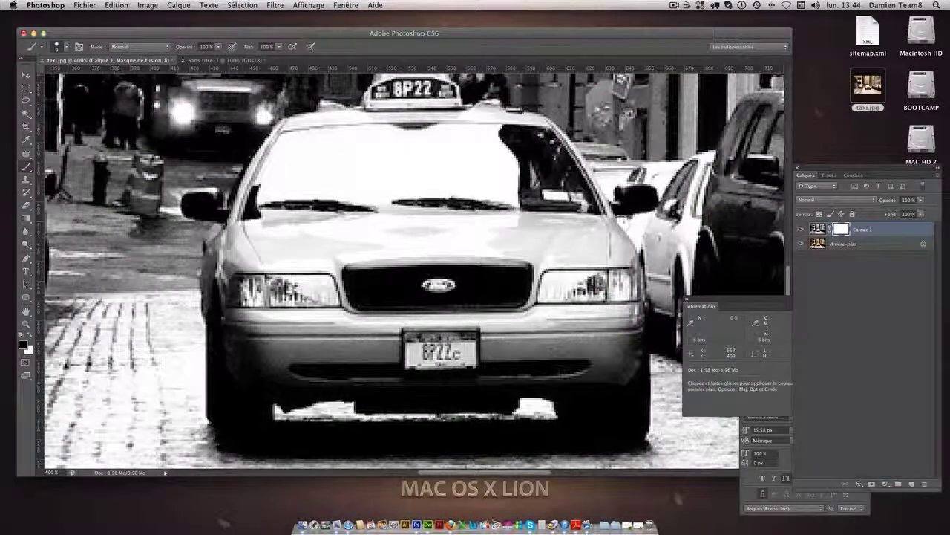
click(26, 168)
click(89, 166)
click(65, 48)
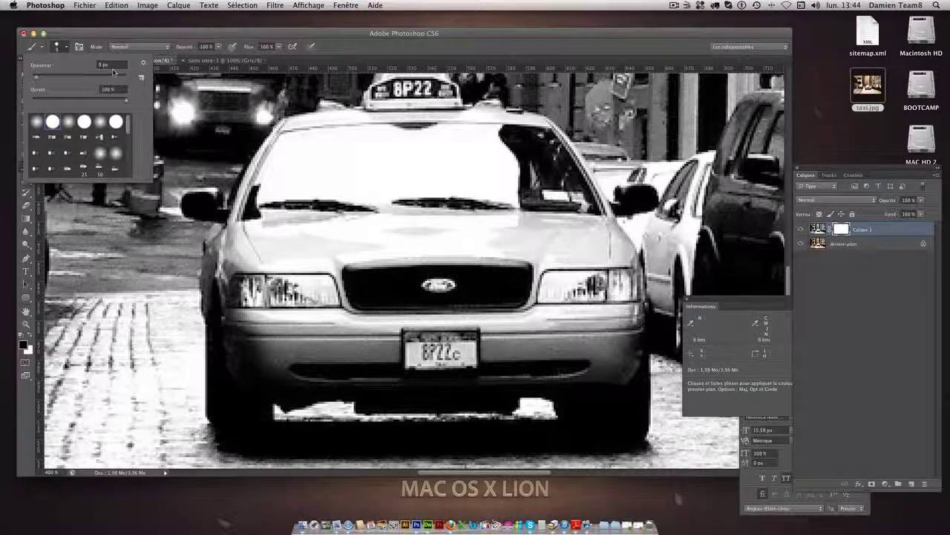
text(10)
key(Return)
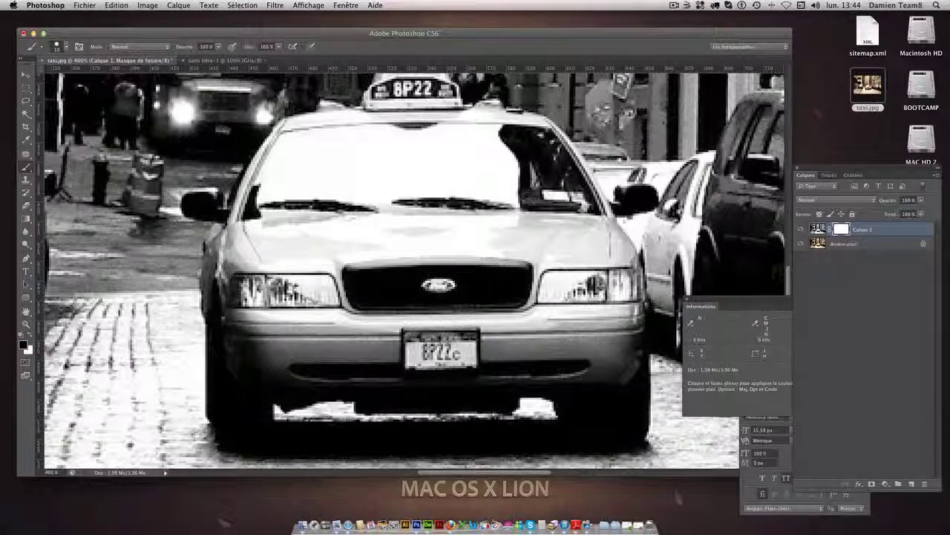
Paint black on the grayscale layer's mask over parts of the taxi's hood, roof and side to bring back their colour
drag(281, 244, 419, 245)
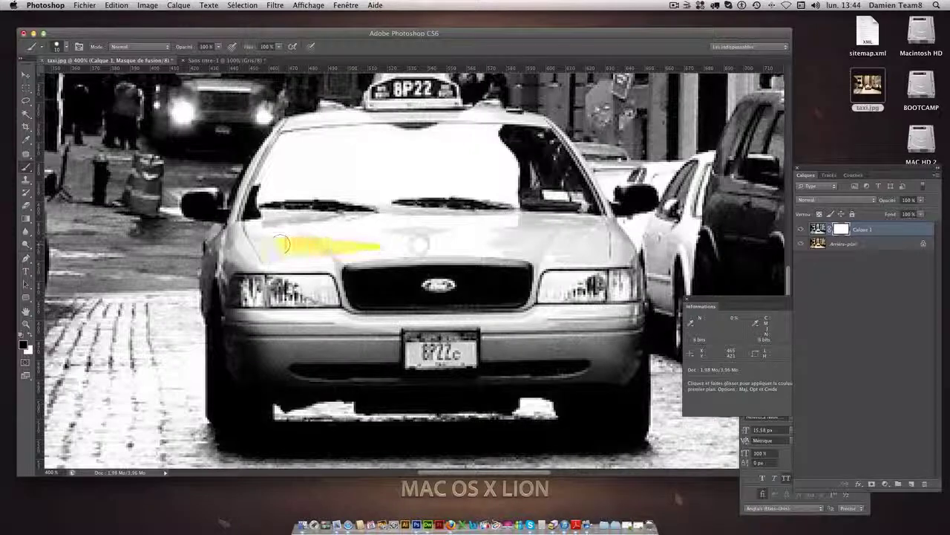
mouse_move(496, 242)
mouse_down()
mouse_move(532, 237)
mouse_move(519, 225)
mouse_up()
drag(445, 230, 392, 230)
drag(303, 220, 328, 218)
mouse_move(371, 125)
mouse_down()
mouse_move(475, 123)
mouse_move(322, 123)
mouse_move(477, 124)
mouse_move(327, 123)
mouse_move(286, 135)
mouse_move(241, 206)
mouse_move(269, 159)
mouse_up()
drag(229, 237, 250, 262)
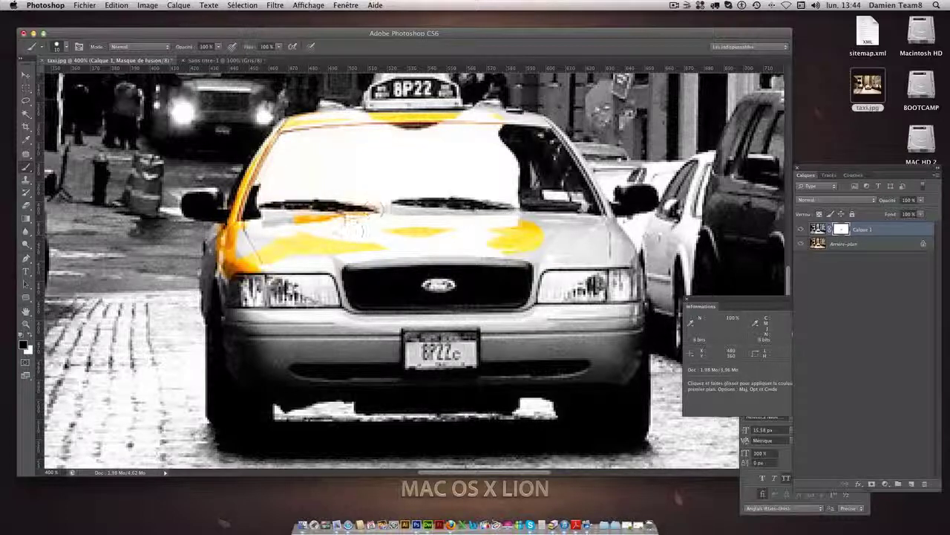
Enlarge the brush and paint the rest of the taxi's body black on the mask to reveal its colour
click(66, 48)
drag(42, 78, 63, 78)
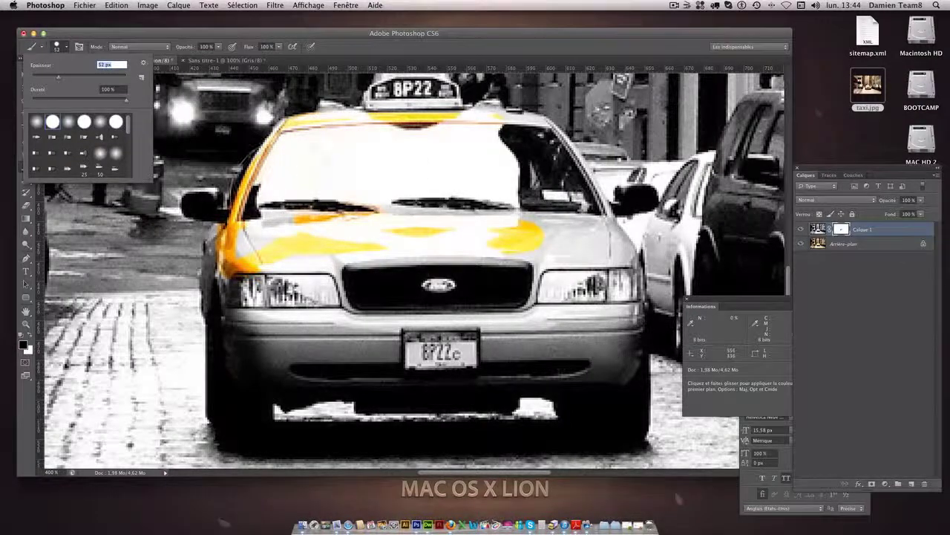
mouse_move(438, 298)
mouse_down()
mouse_move(405, 298)
mouse_move(259, 249)
mouse_move(297, 286)
mouse_move(534, 335)
mouse_move(609, 305)
mouse_move(520, 163)
mouse_move(592, 300)
mouse_move(576, 325)
mouse_move(527, 306)
mouse_move(247, 319)
mouse_move(258, 251)
mouse_move(324, 156)
mouse_move(475, 160)
mouse_move(490, 186)
mouse_move(601, 286)
mouse_move(293, 290)
mouse_move(371, 257)
mouse_move(397, 271)
mouse_up()
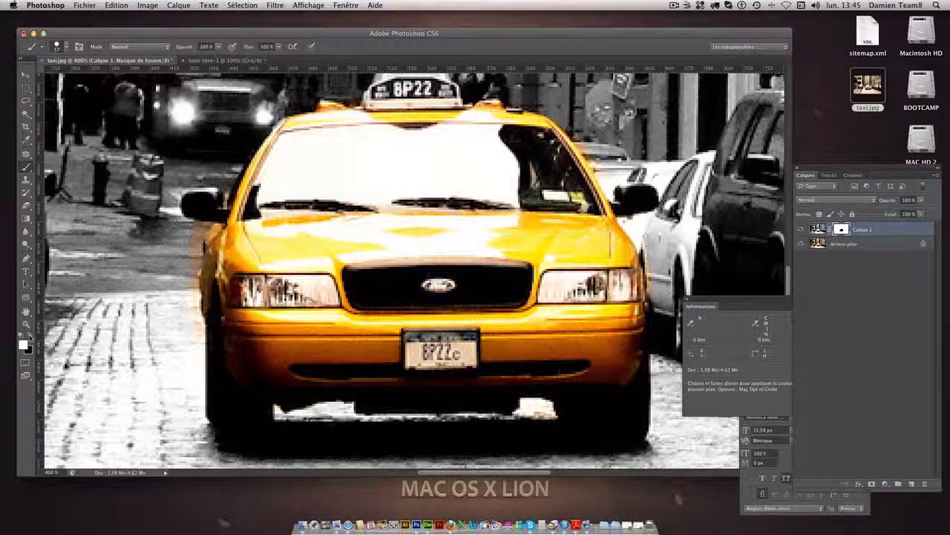
Set the brush size to 10 px and paint white on the mask to remove colour spilling outside the taxi's side
click(61, 46)
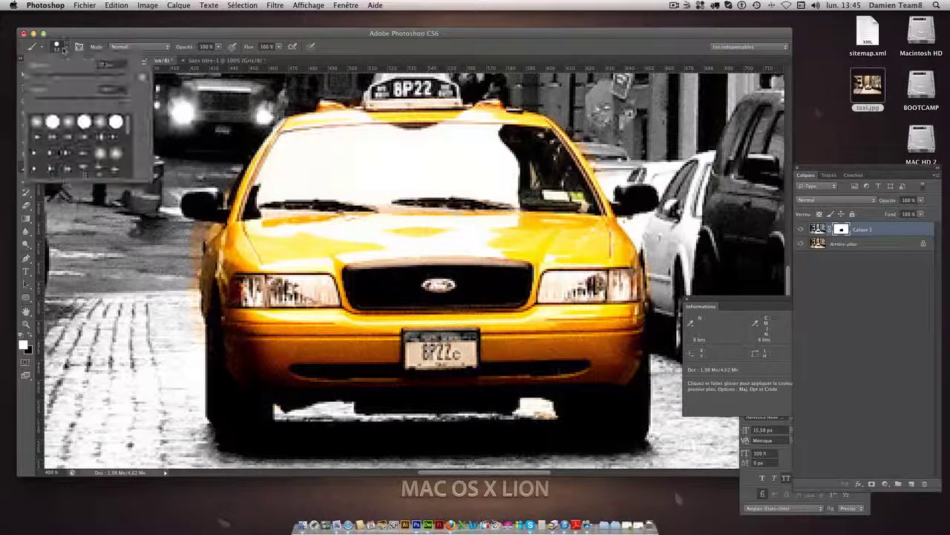
drag(58, 76, 39, 78)
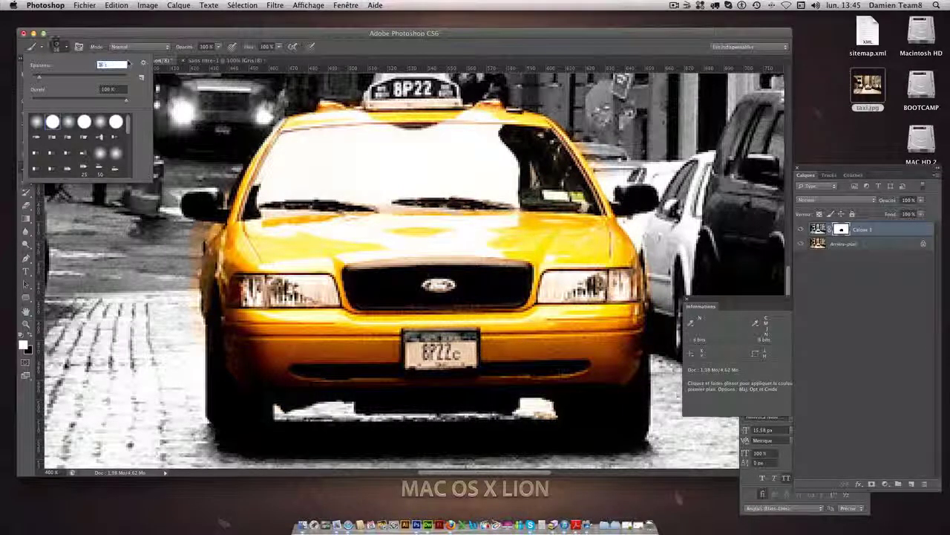
text(10)
key(Return)
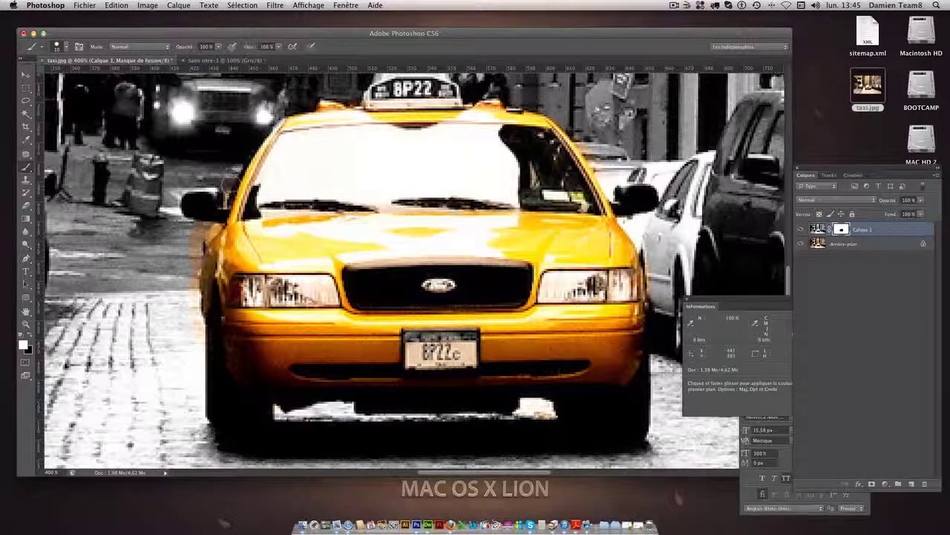
mouse_move(228, 167)
mouse_down()
mouse_move(213, 199)
mouse_move(223, 182)
mouse_up()
mouse_move(192, 240)
mouse_down()
mouse_move(198, 226)
mouse_move(180, 330)
mouse_up()
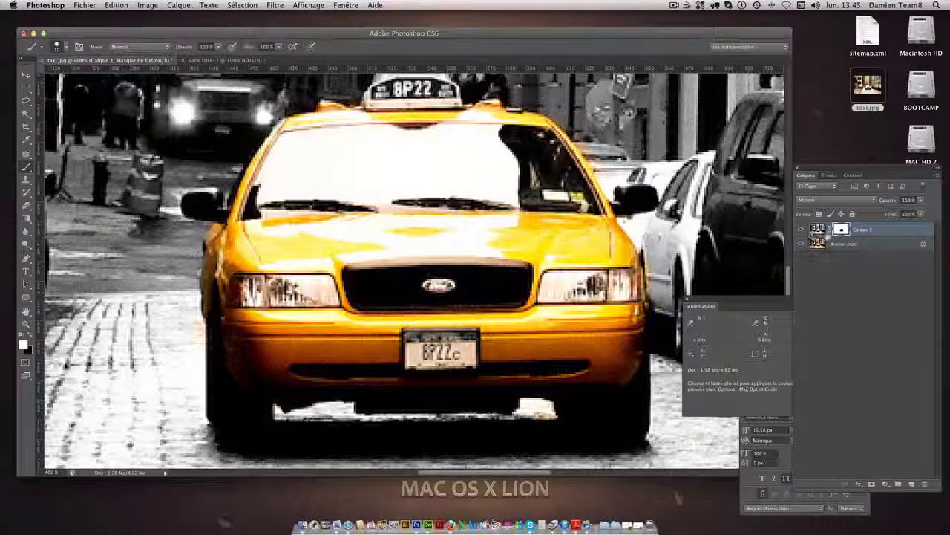
Toggle the grayscale layer's visibility to compare the masked taxi with the original colour photo
click(801, 231)
click(801, 231)
click(801, 230)
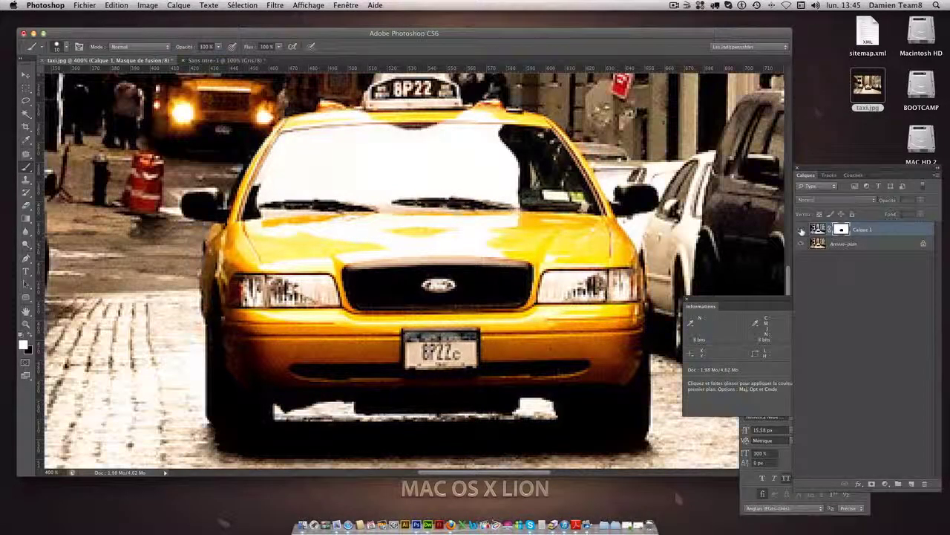
click(801, 231)
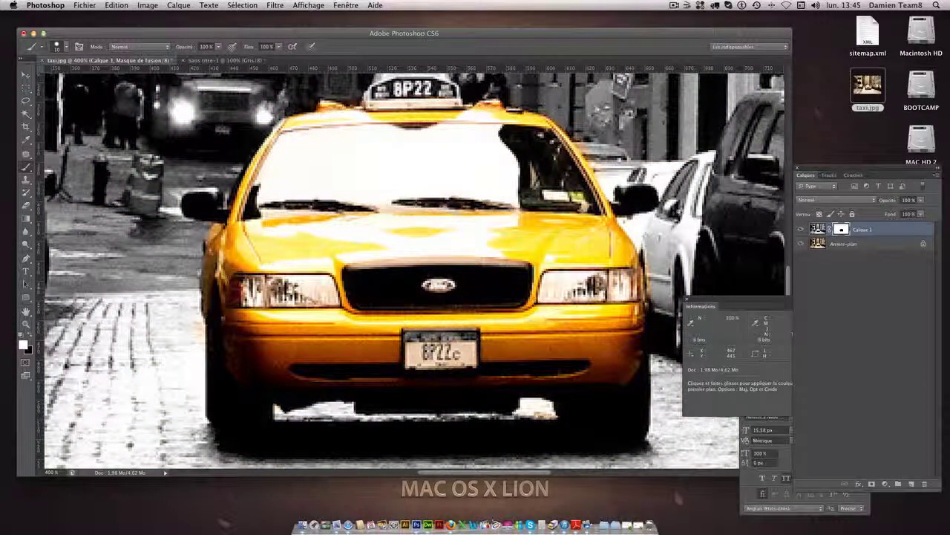
Touch up the mask along the taxi's edges with a smaller brush, alternating between black and white
key(x)
mouse_move(205, 268)
mouse_down()
mouse_move(212, 288)
mouse_move(214, 256)
mouse_up()
click(63, 47)
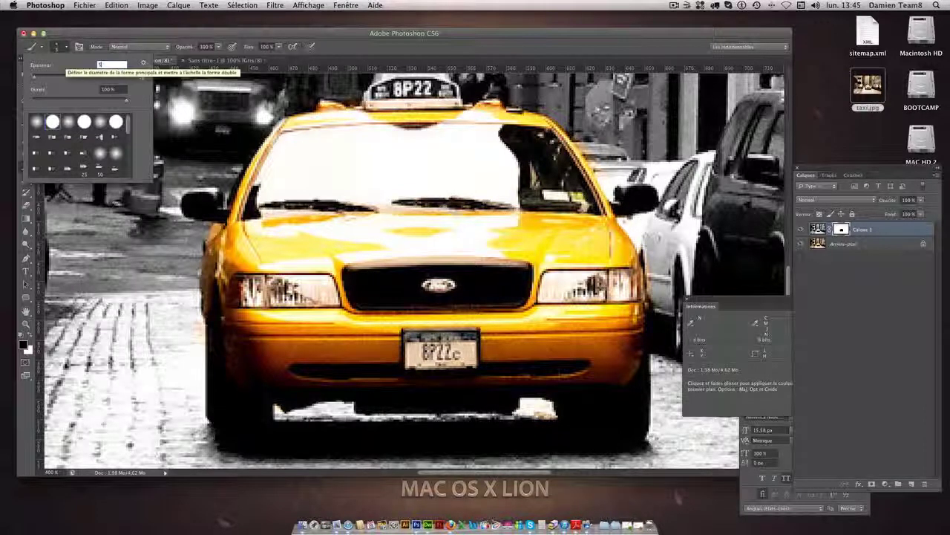
click(56, 46)
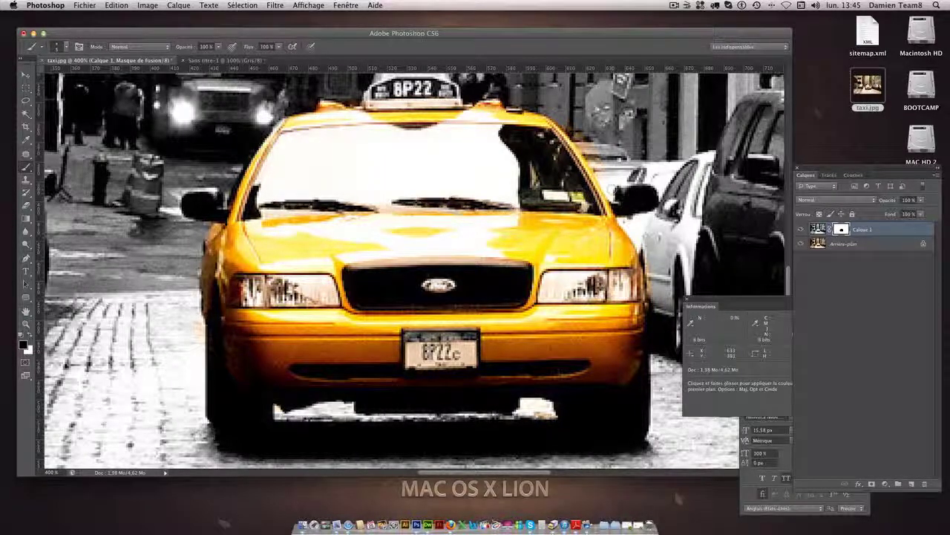
key(x)
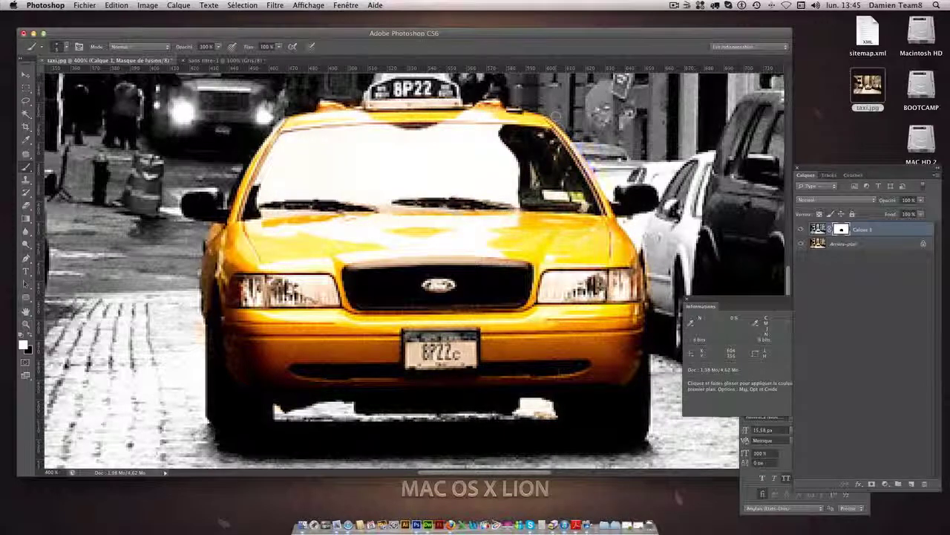
key(super+z)
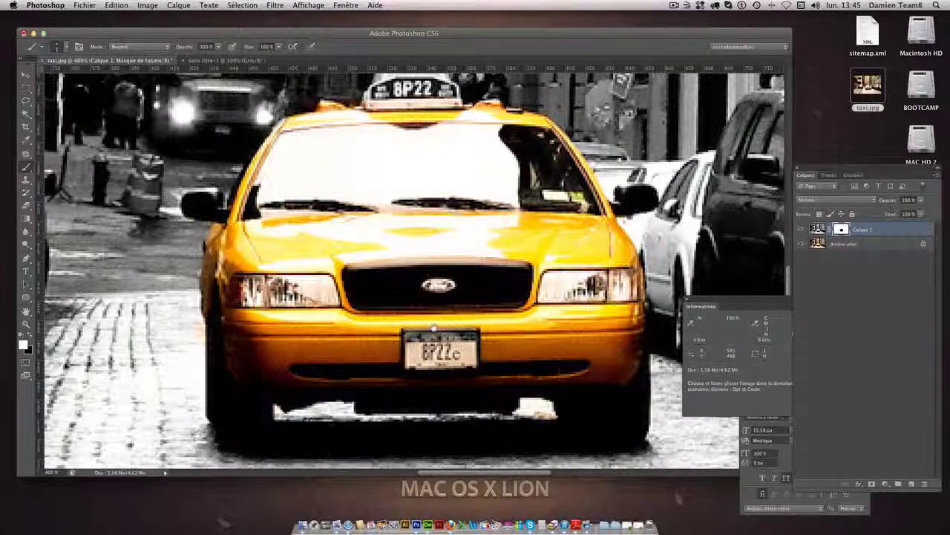
scroll(512, 364, down, 1)
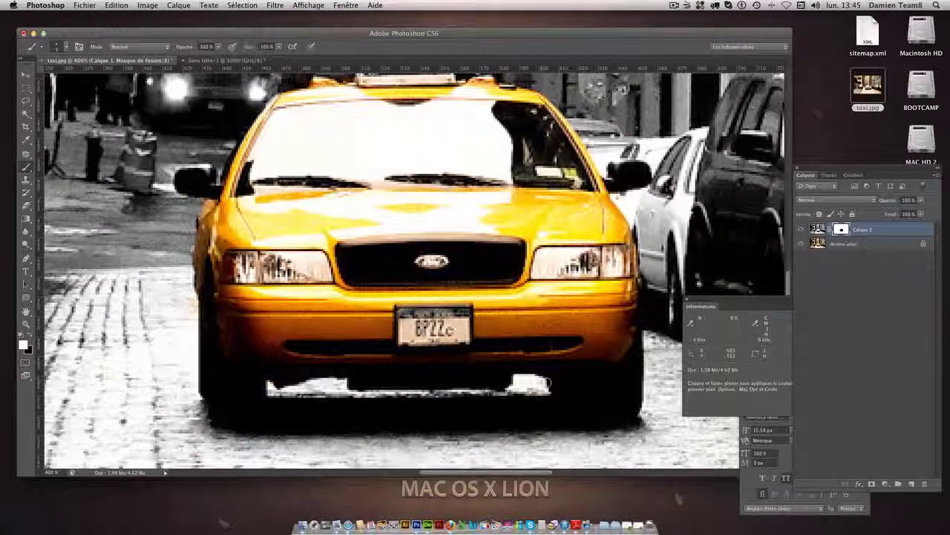
drag(413, 211, 396, 289)
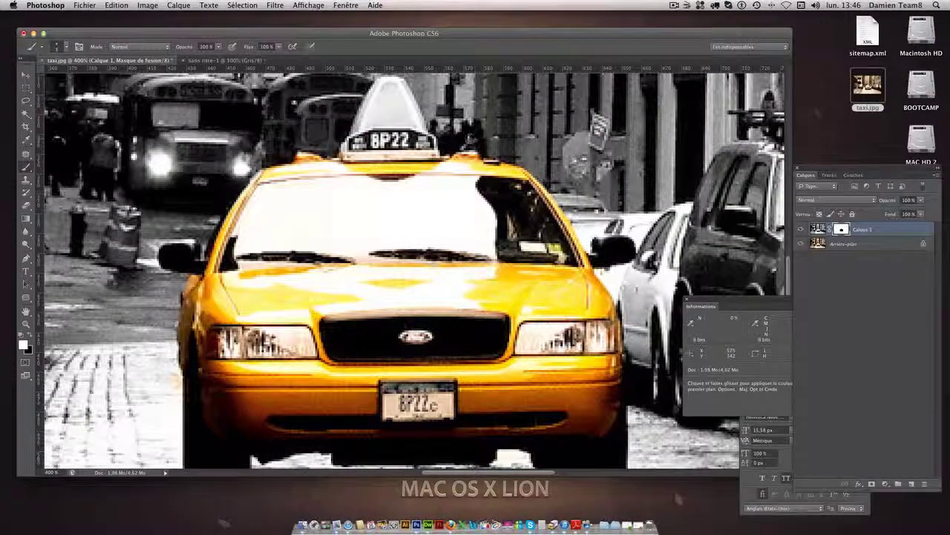
click(31, 339)
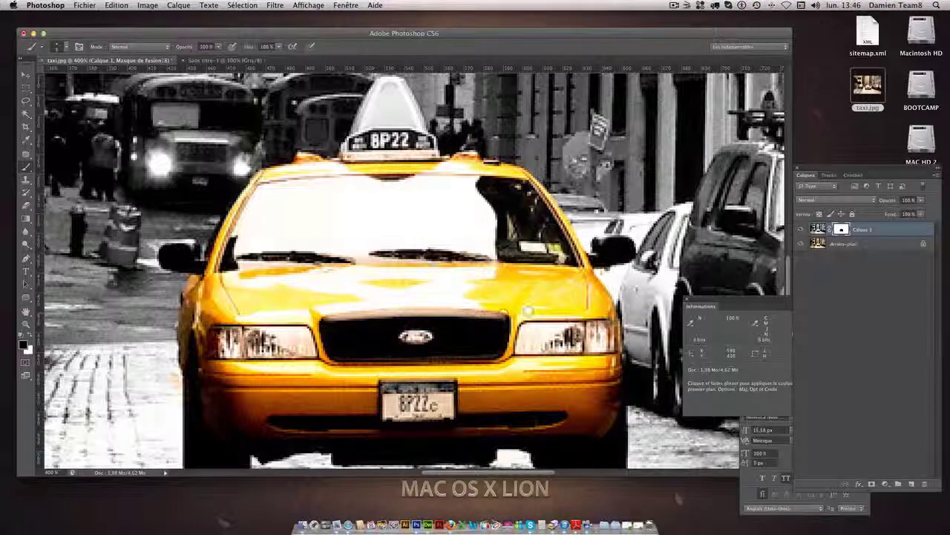
Switch to the Move tool and toggle the grayscale layer to compare the whole image with the original
key(super+minus)
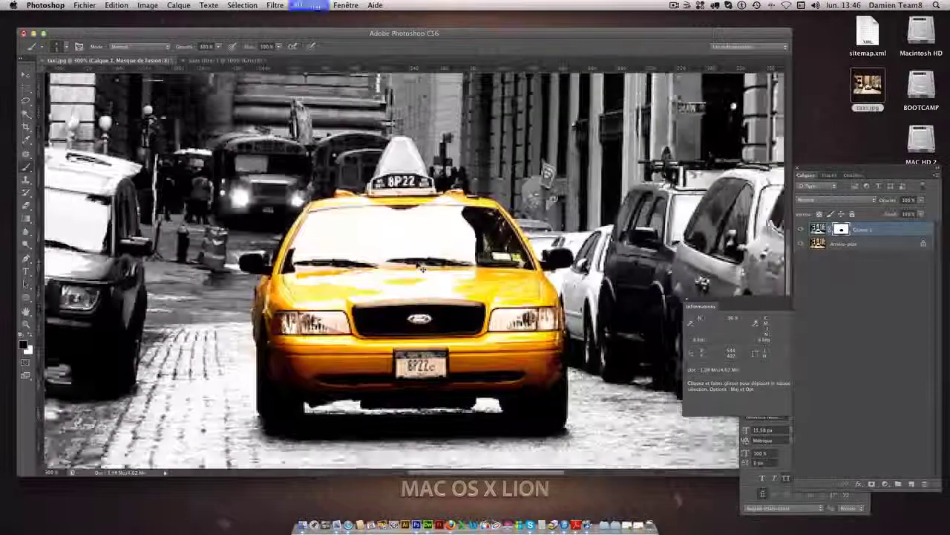
key(super+minus)
key(super+minus)
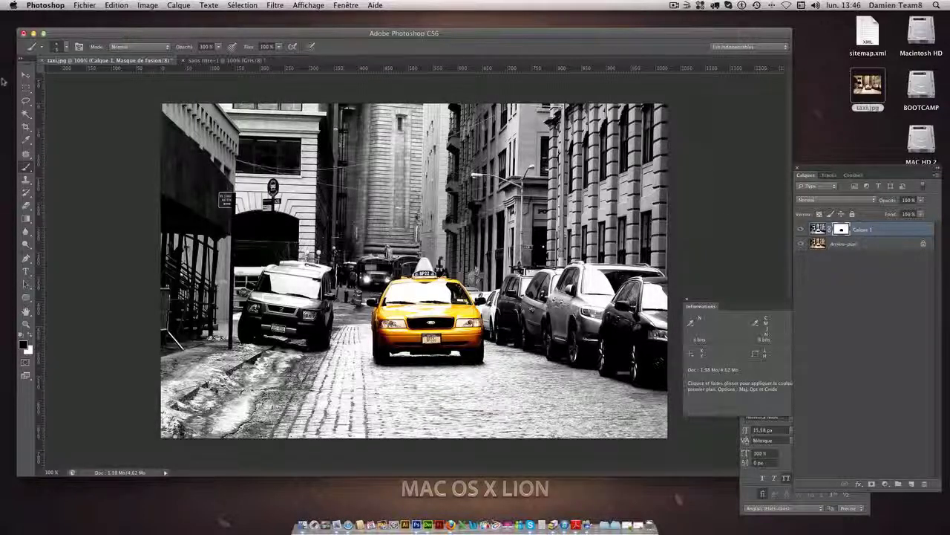
click(26, 75)
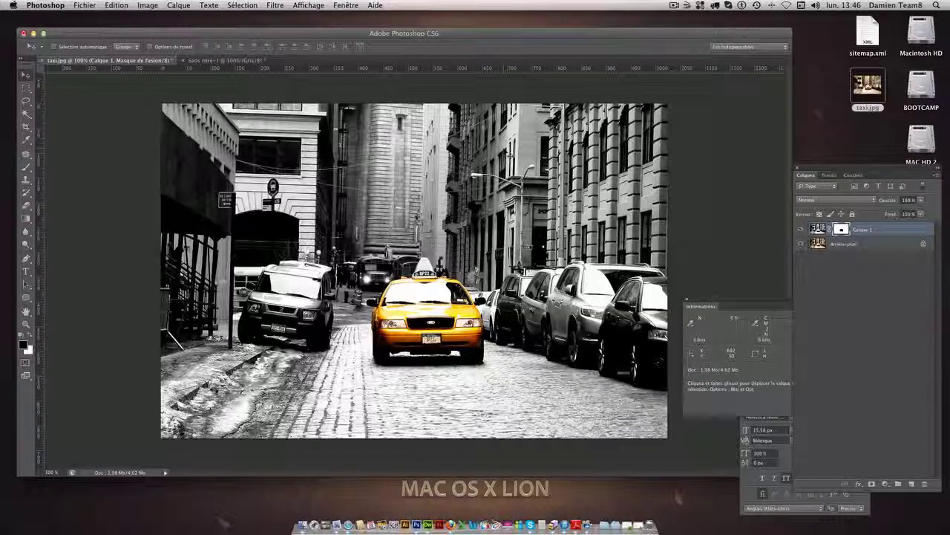
click(801, 230)
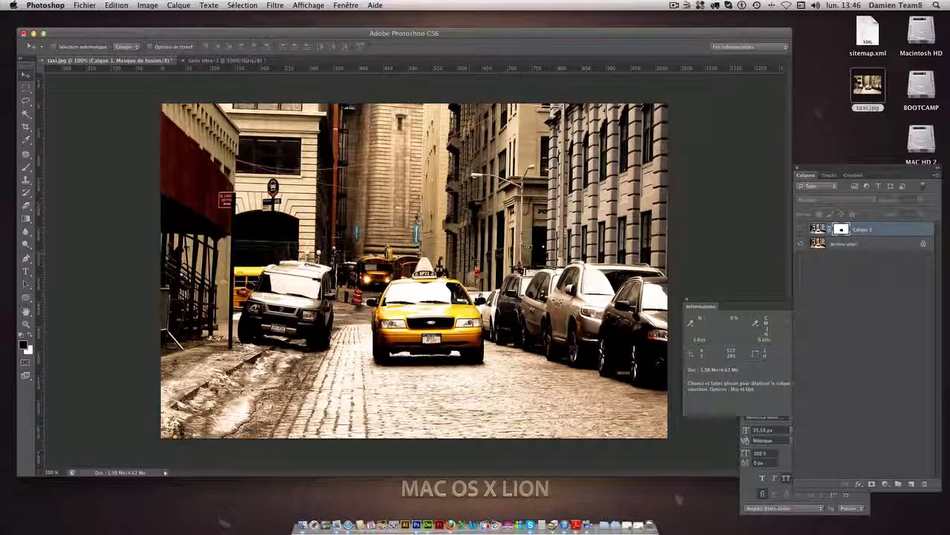
click(801, 228)
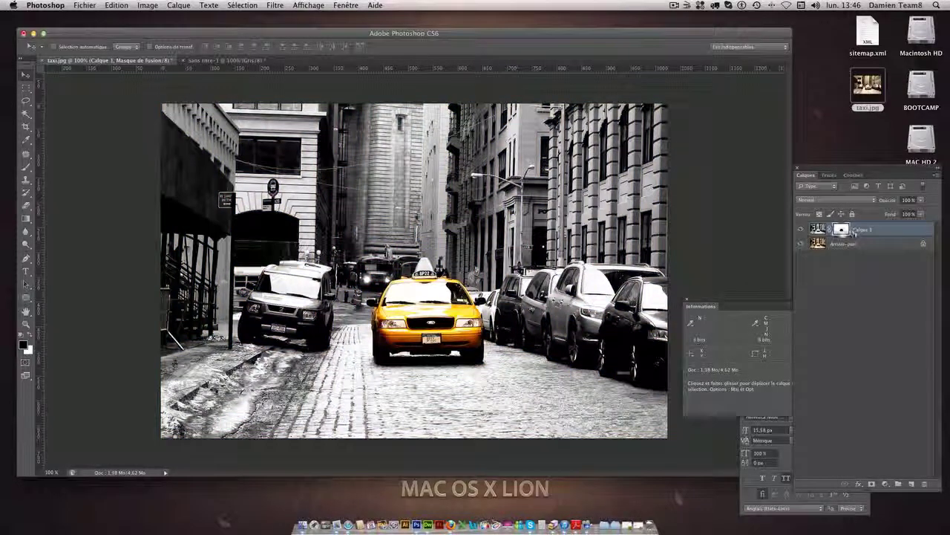
Reactivate the layer mask and brush black over the "No Standing Anytime" sign to restore its red colour
click(842, 231)
key(super+plus)
key(super+plus)
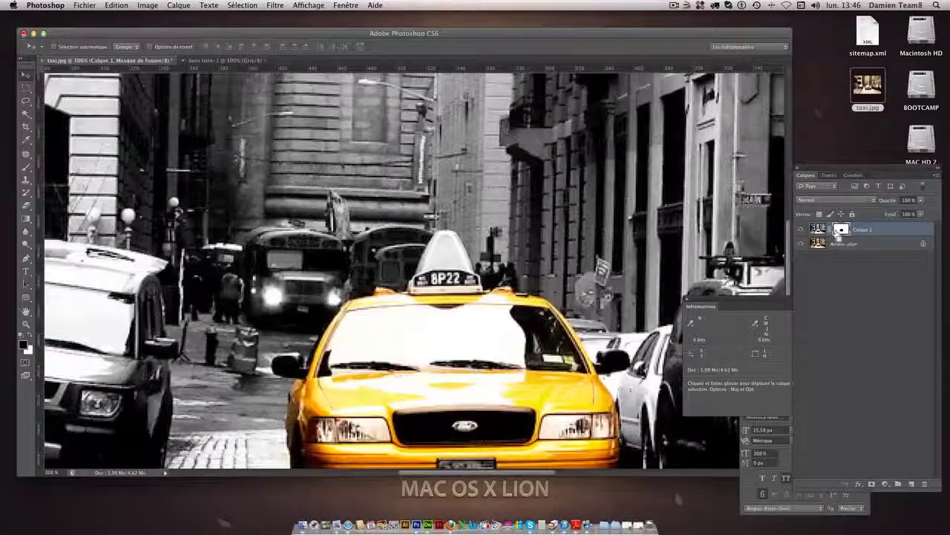
drag(253, 244, 426, 326)
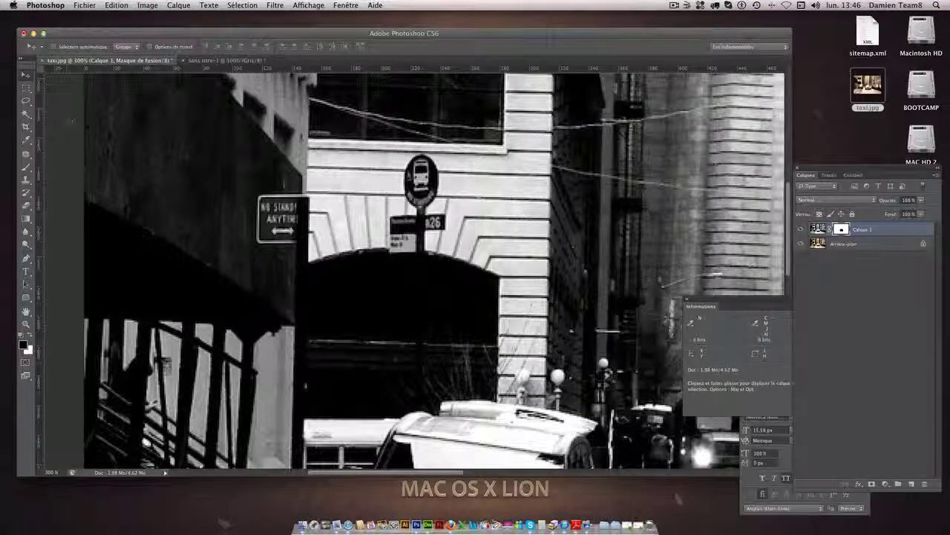
click(26, 167)
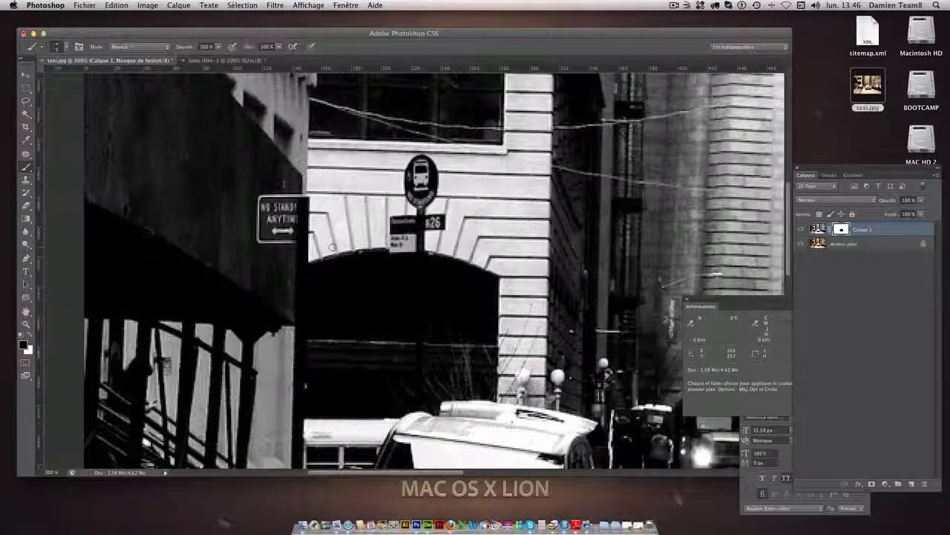
drag(280, 221, 260, 239)
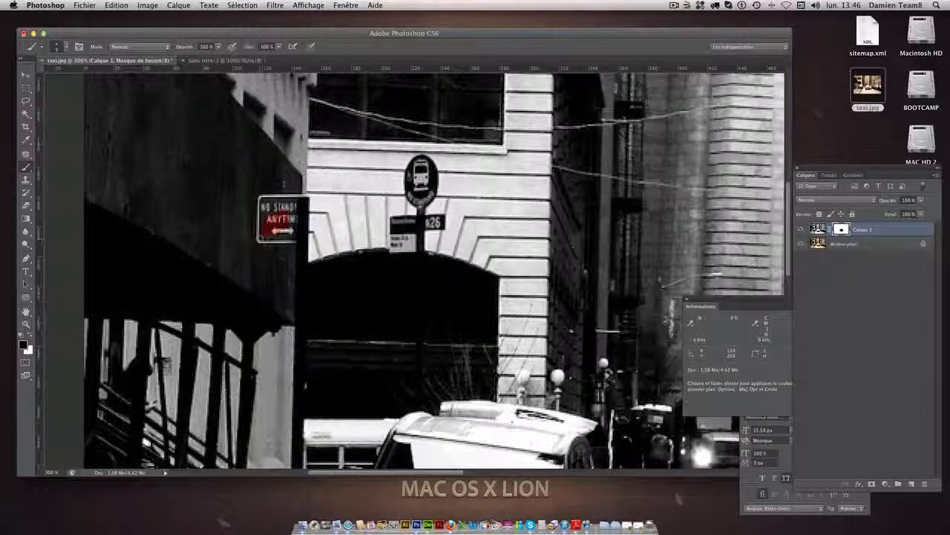
mouse_move(265, 236)
mouse_down()
mouse_move(261, 197)
mouse_move(291, 196)
mouse_up()
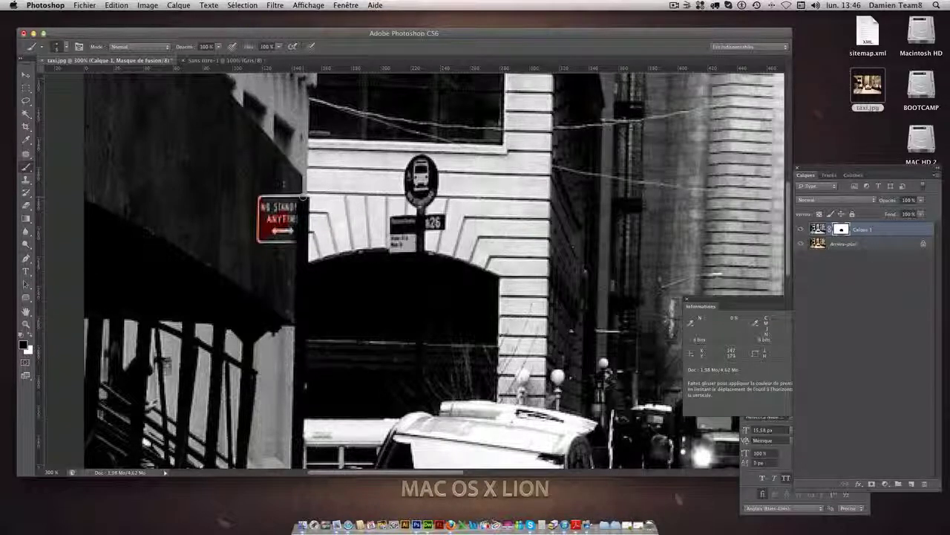
click(262, 240)
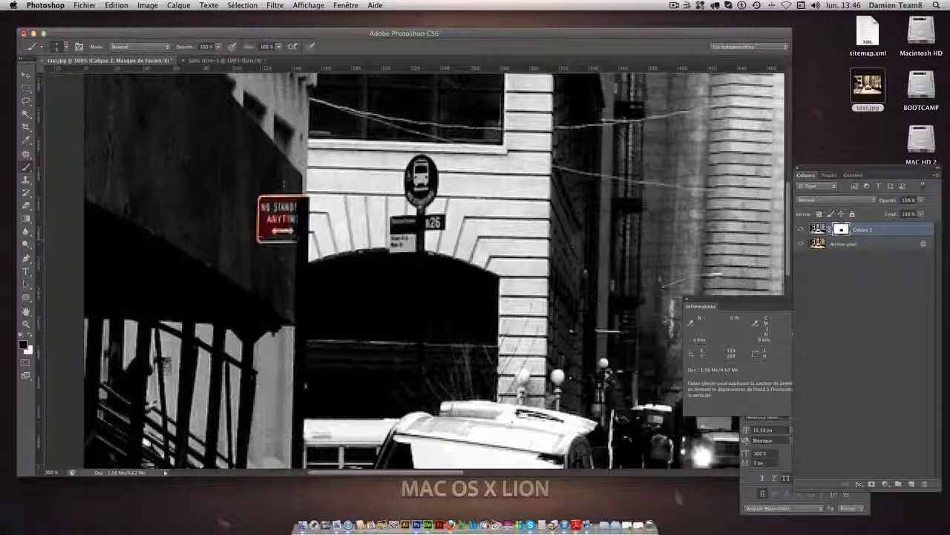
mouse_move(295, 238)
mouse_down()
mouse_move(295, 208)
mouse_move(273, 220)
mouse_up()
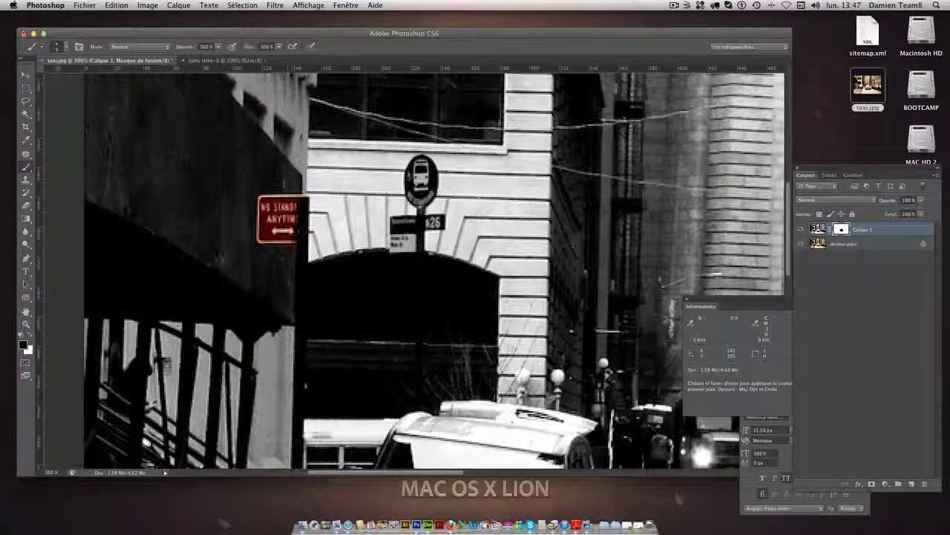
key(x)
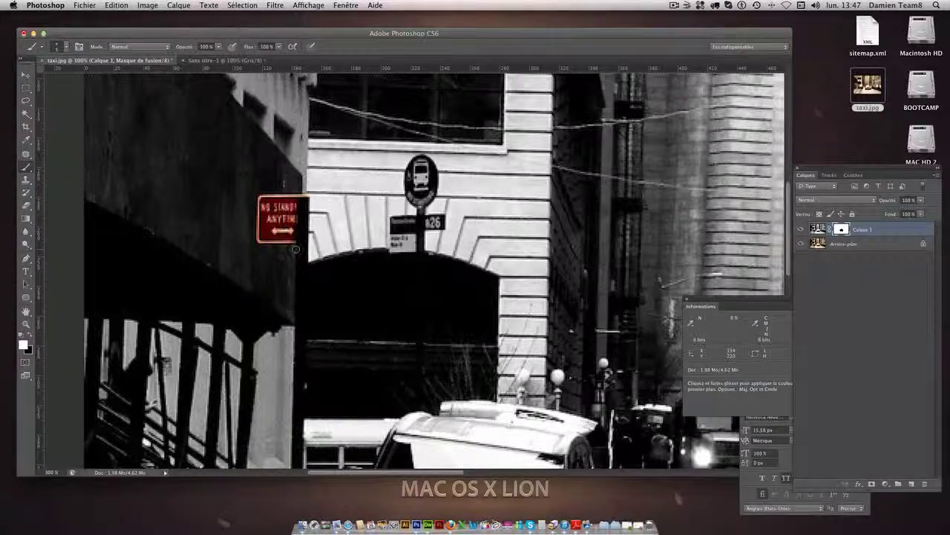
Paint black on the mask over the round bus stop sign and the blue street banner to restore their colours
key(x)
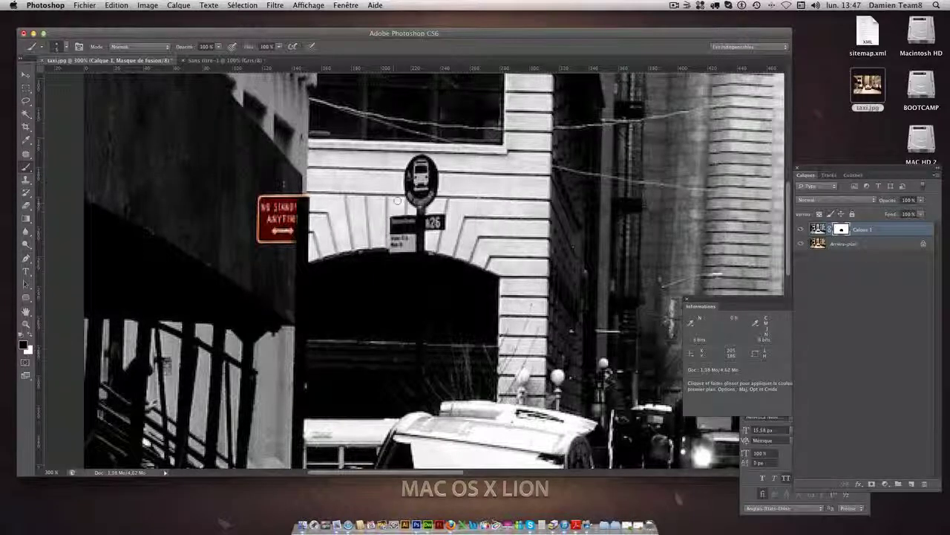
mouse_move(422, 177)
mouse_down()
mouse_move(418, 199)
mouse_move(430, 196)
mouse_move(420, 195)
mouse_move(421, 220)
mouse_up()
drag(612, 166, 299, 147)
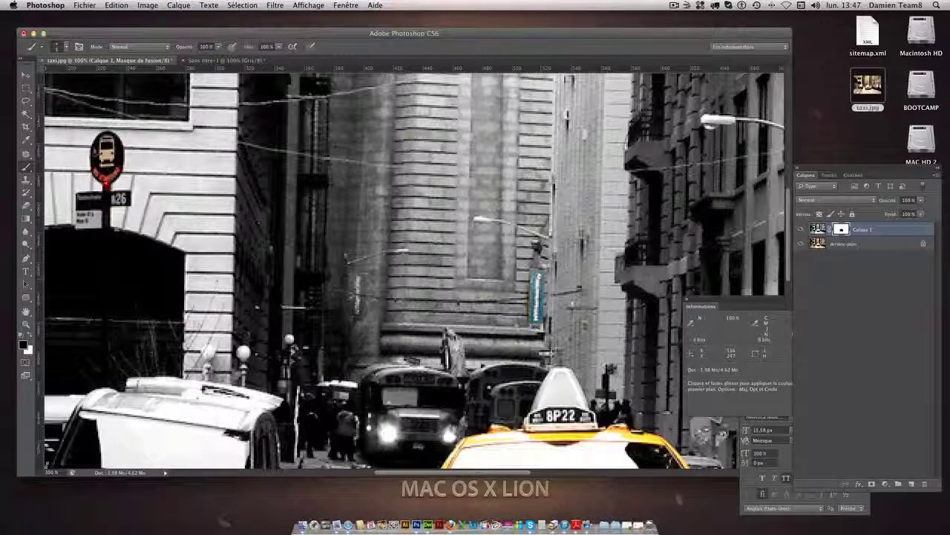
click(30, 335)
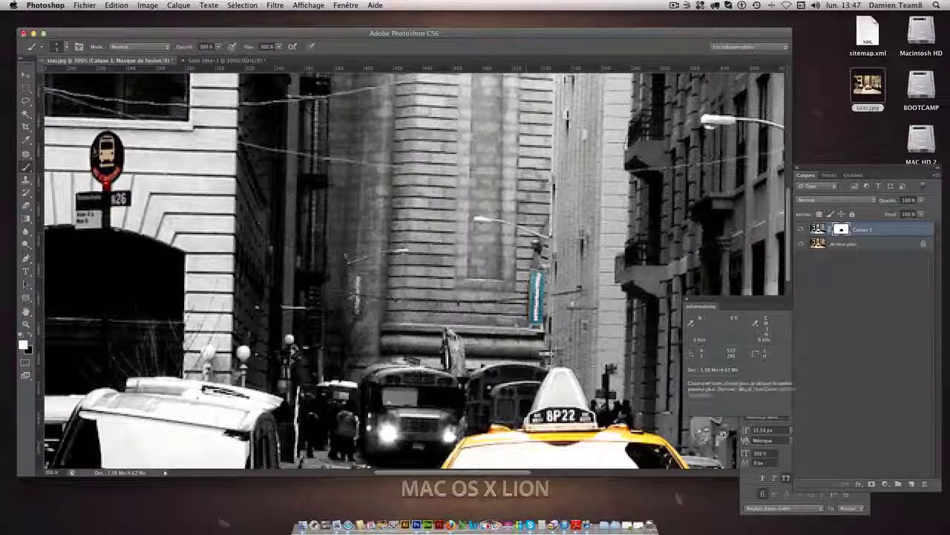
key(shift)
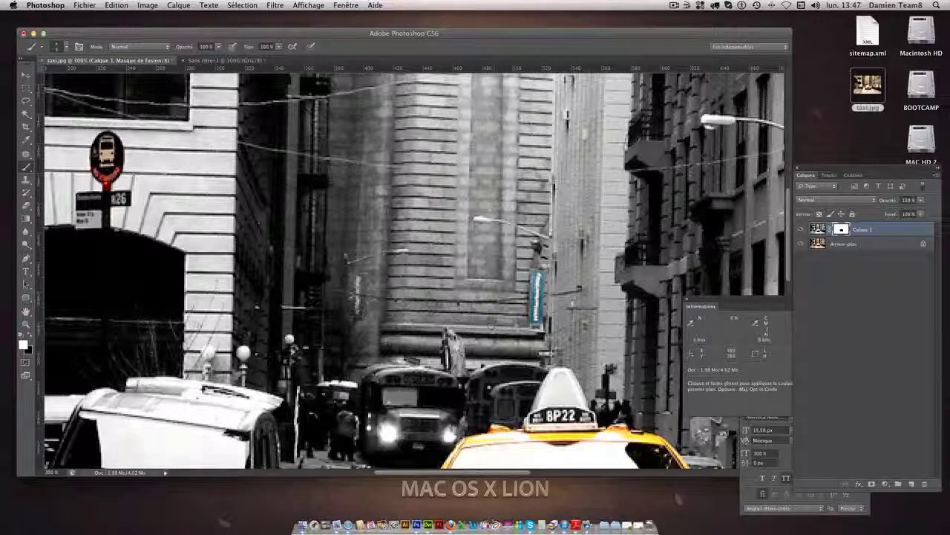
key(x)
drag(512, 341, 330, 214)
Switch to the Move tool and deselect all layers to view the finished selective-colour image
key(super+minus)
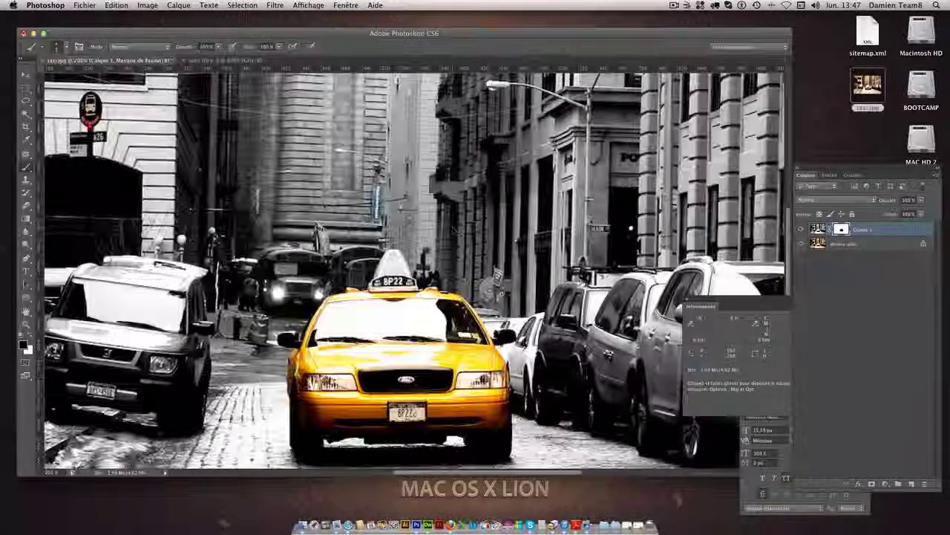
key(super+minus)
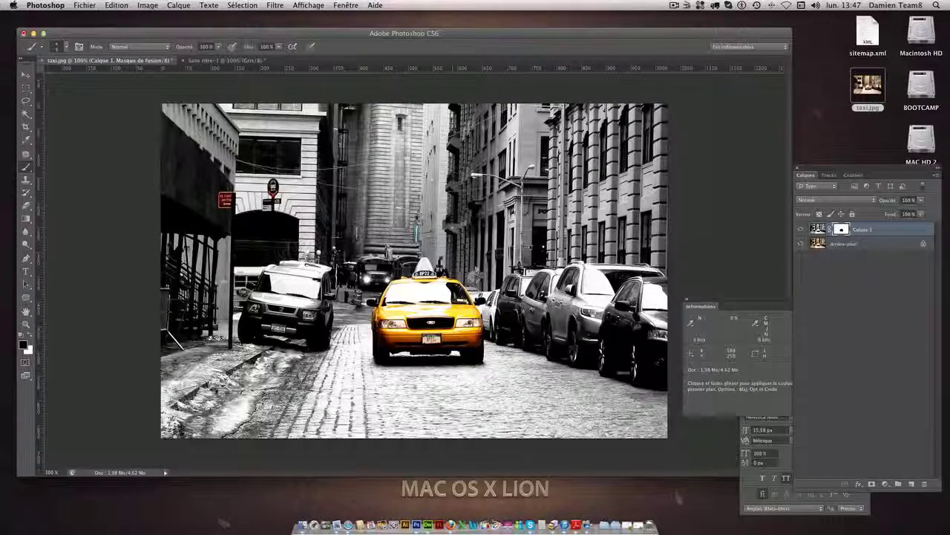
key(v)
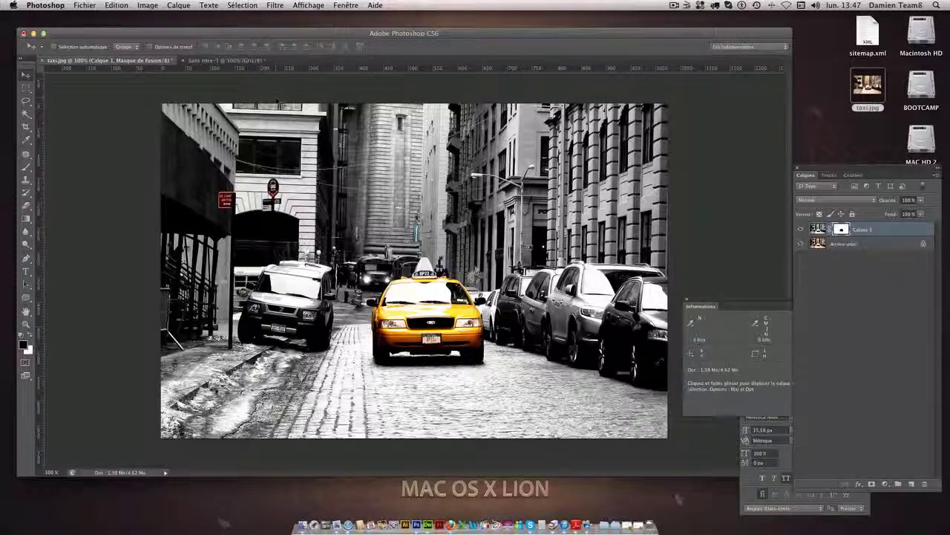
click(896, 266)
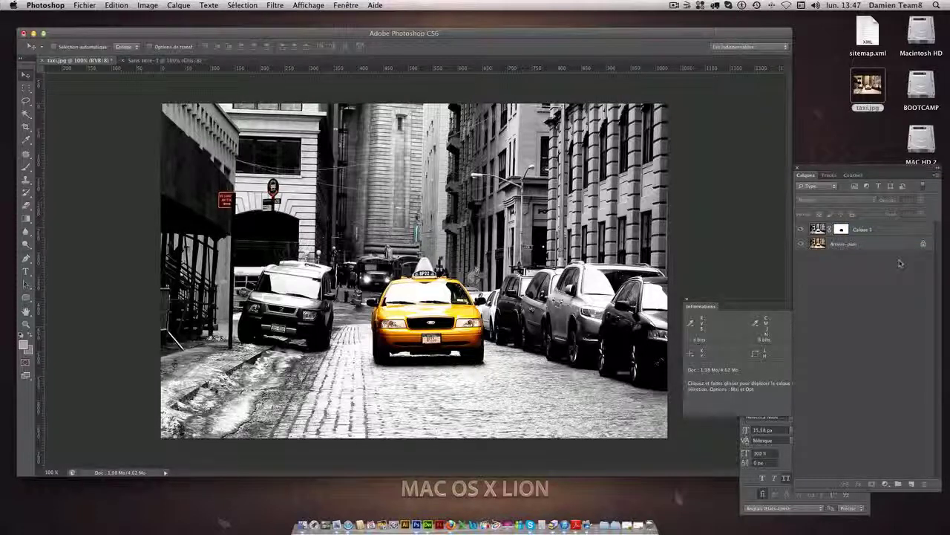